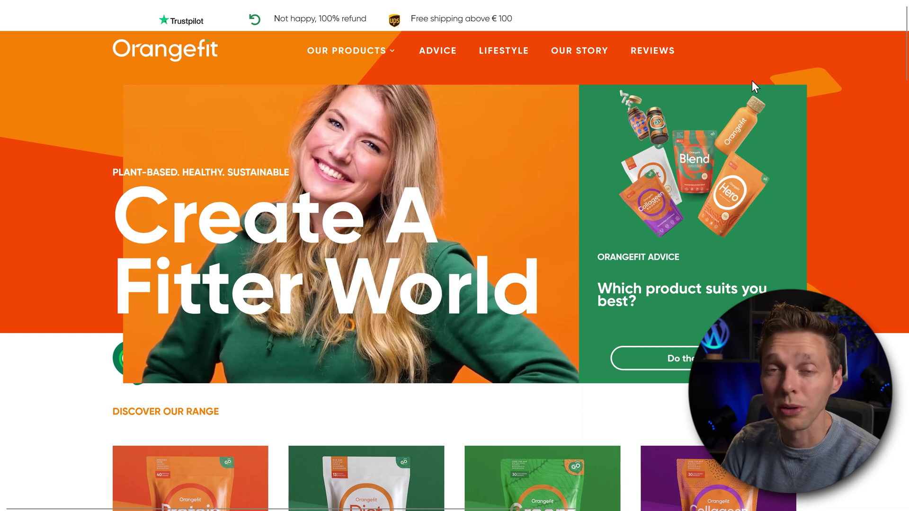
# - Browse the Orangefit homepage's product and story sections, then scroll through the Protein product page
pyautogui.moveTo(362, 59)
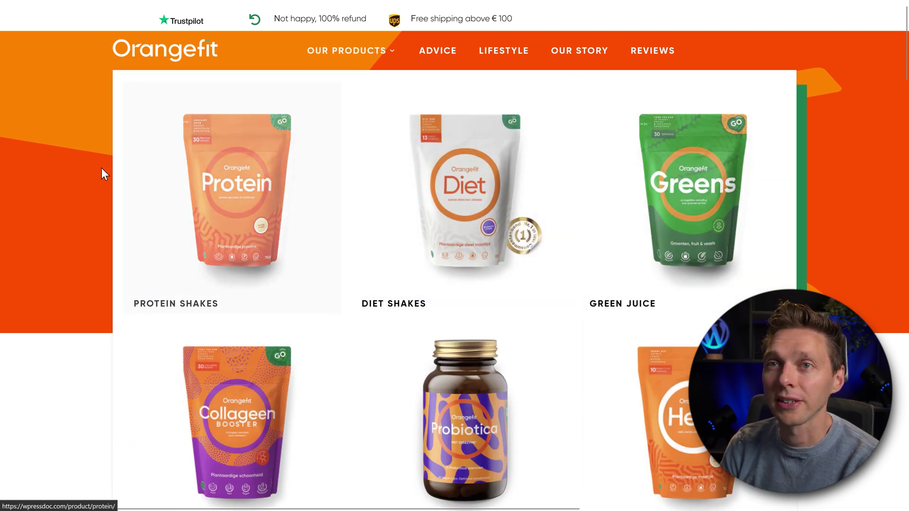
pyautogui.scroll(-5, 74, 169)
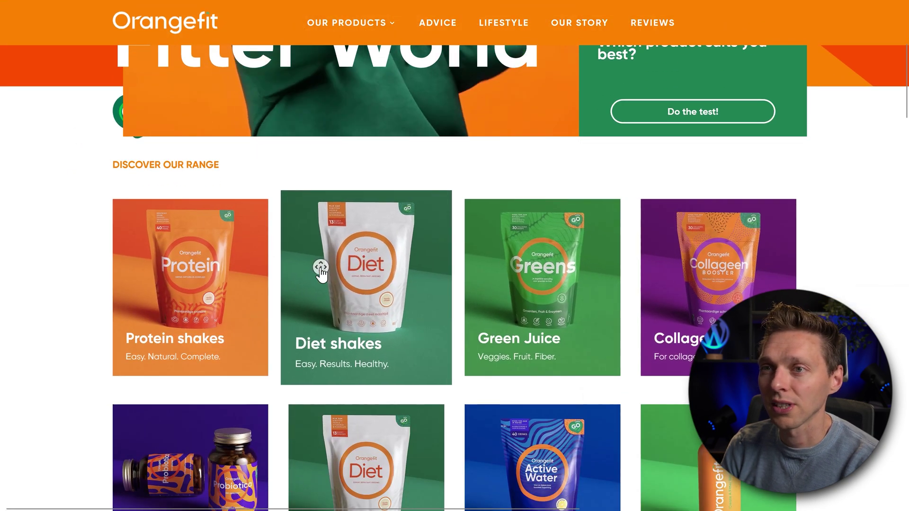
pyautogui.scroll(-13, 321, 269)
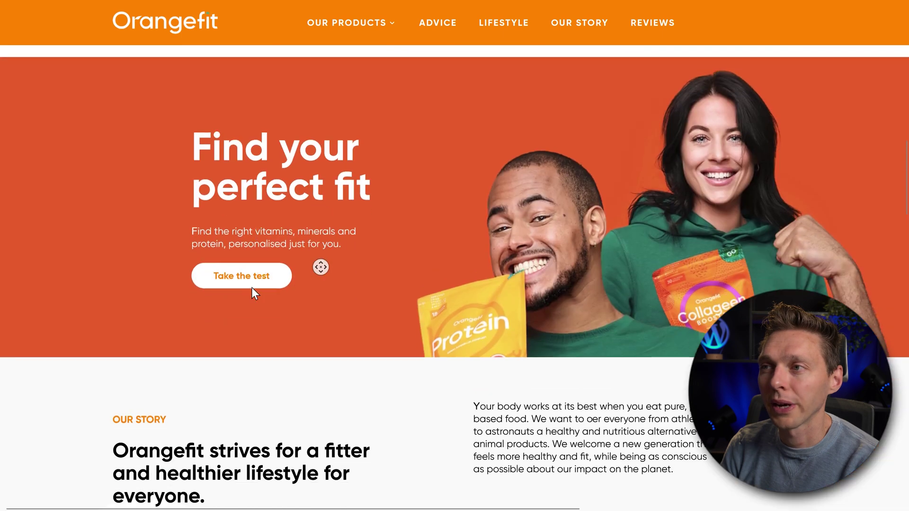
pyautogui.scroll(-4, 321, 268)
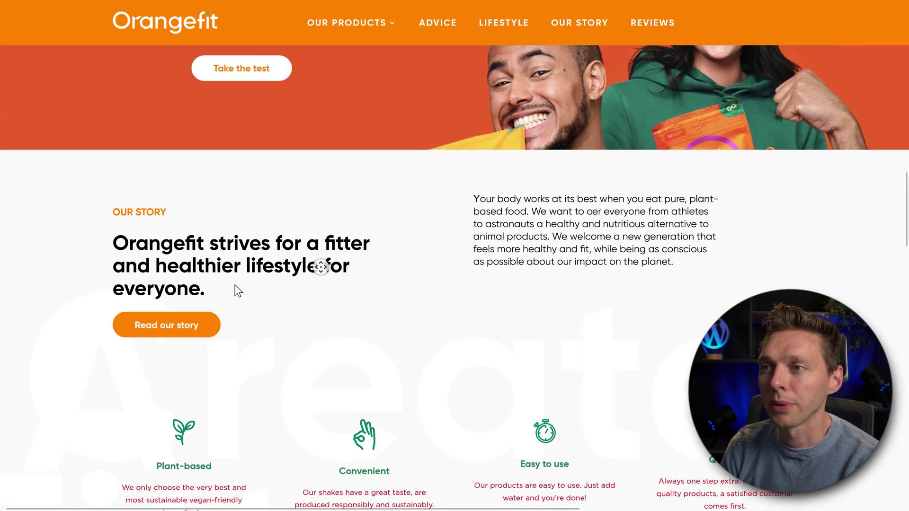
pyautogui.scroll(-9, 320, 268)
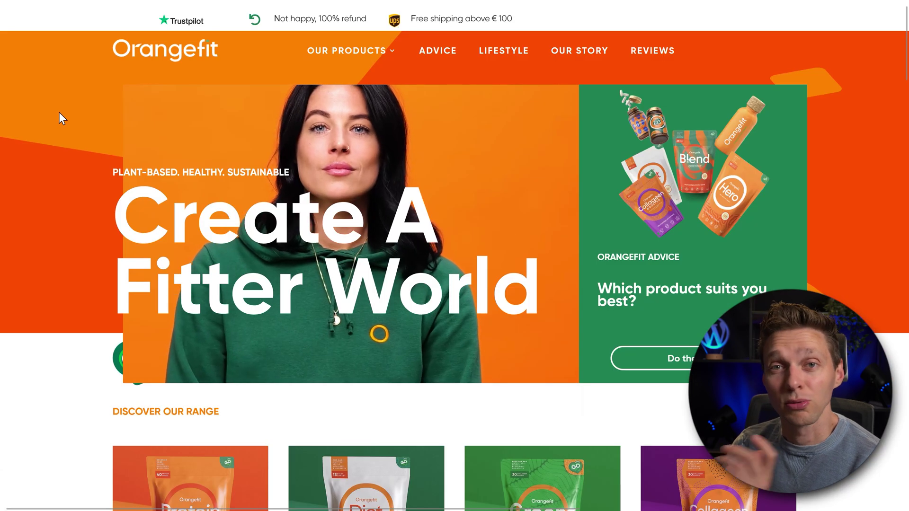
pyautogui.moveTo(323, 63)
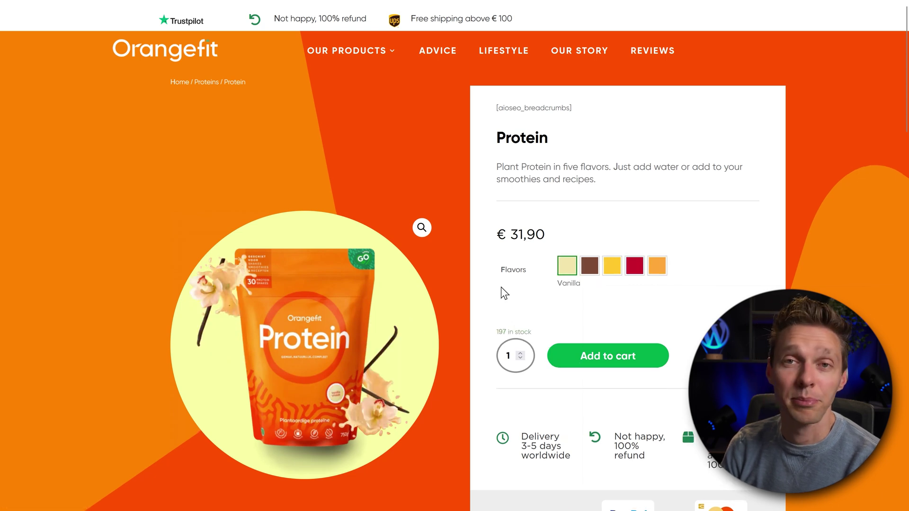
pyautogui.scroll(-7, 487, 287)
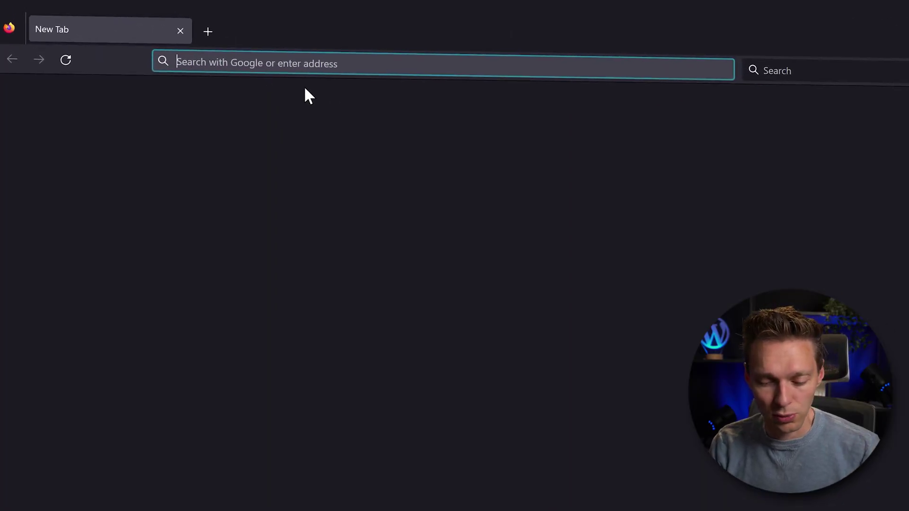
# - Go to wpressdoctor.com/flyingpress to show the Personal, Developer, Professional and Agency plans
pyautogui.write('wpressdoctor.com/')
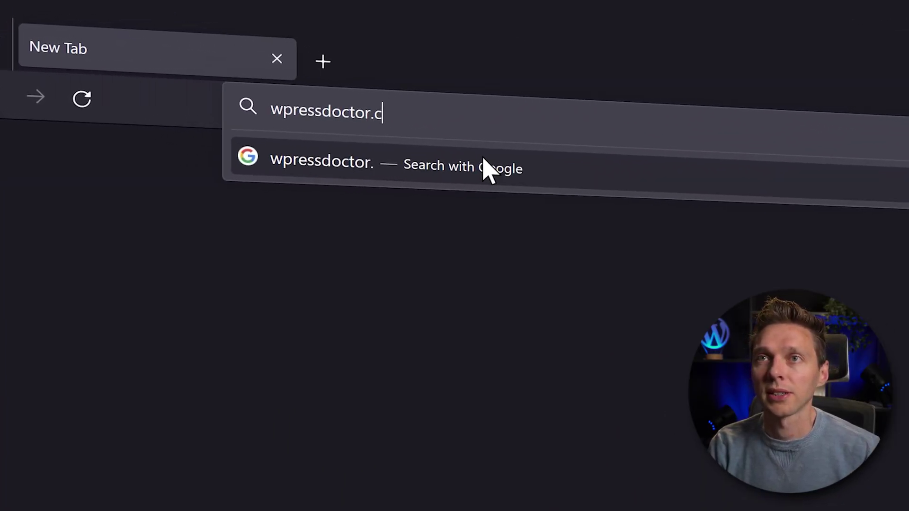
pyautogui.write('flyi')
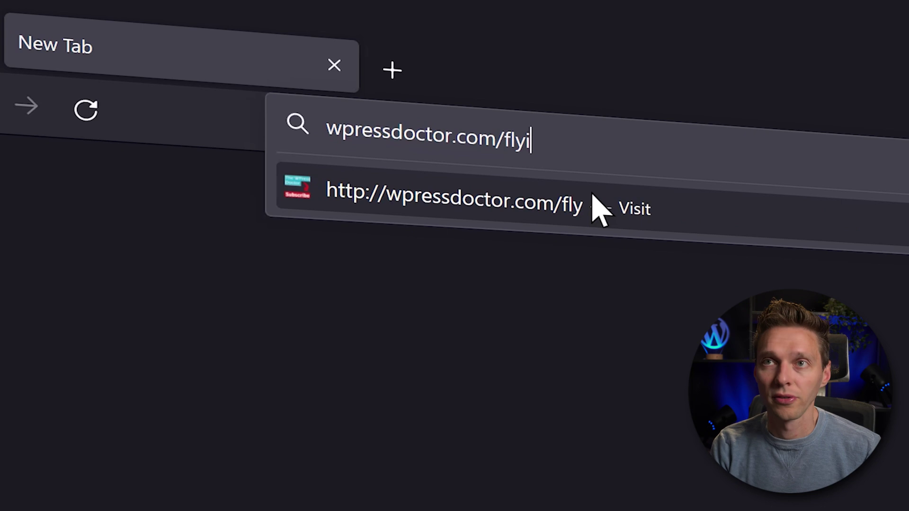
pyautogui.write('ngpress')
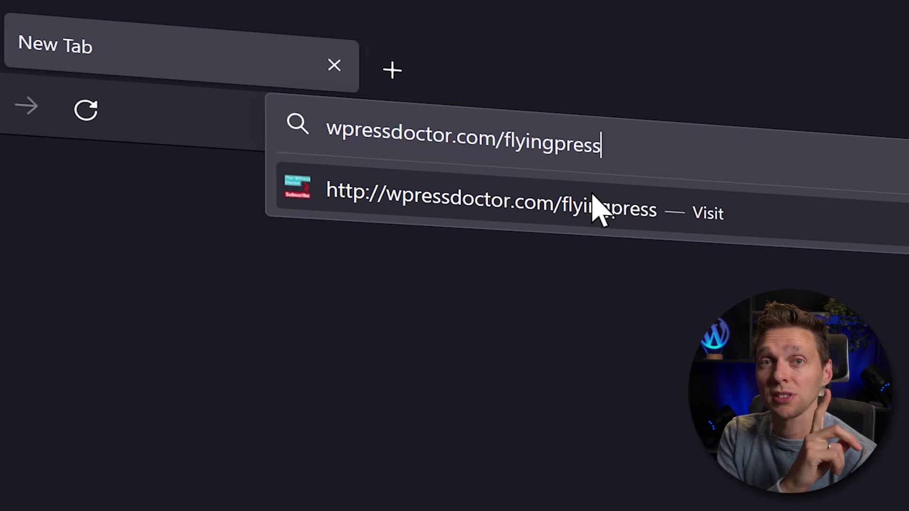
pyautogui.press('Return')
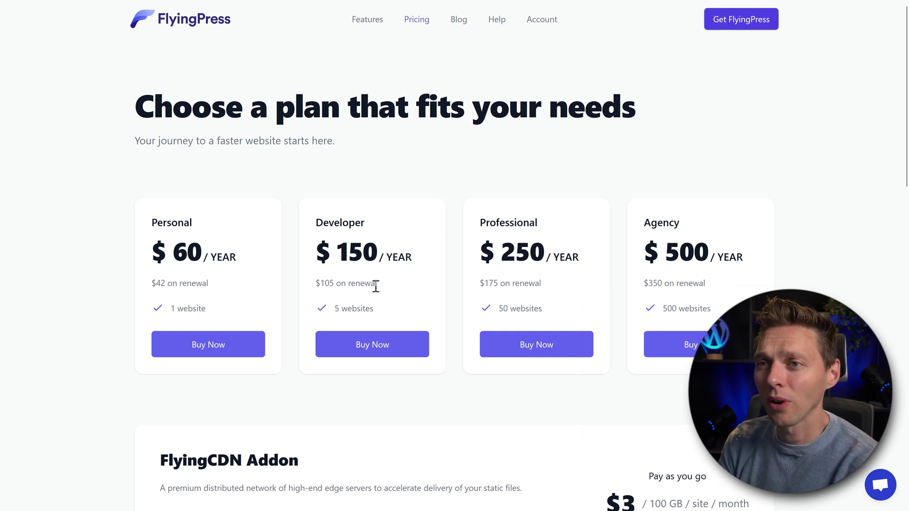
# - Buy the FlyingPress Developer plan and download the plugin from Account > Subscriptions
pyautogui.moveTo(375, 286); pyautogui.dragTo(316, 285)
pyautogui.click(411, 295)
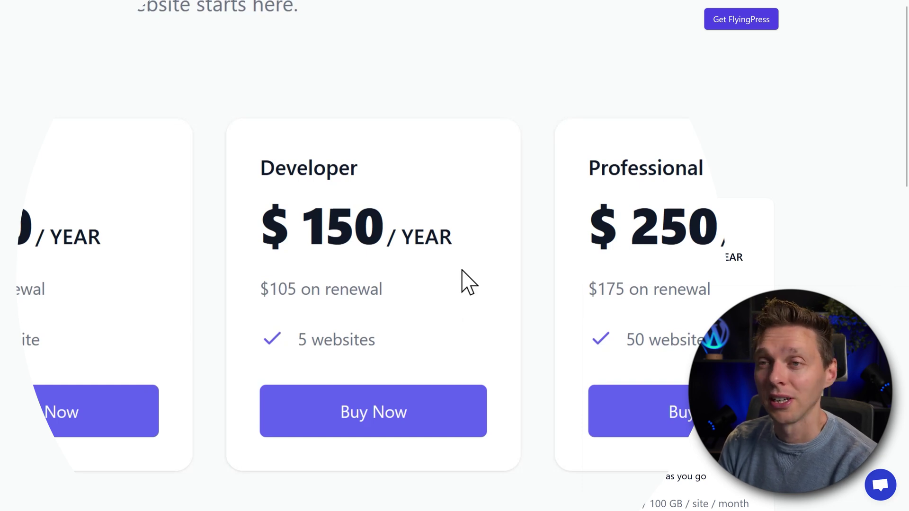
pyautogui.click(381, 424)
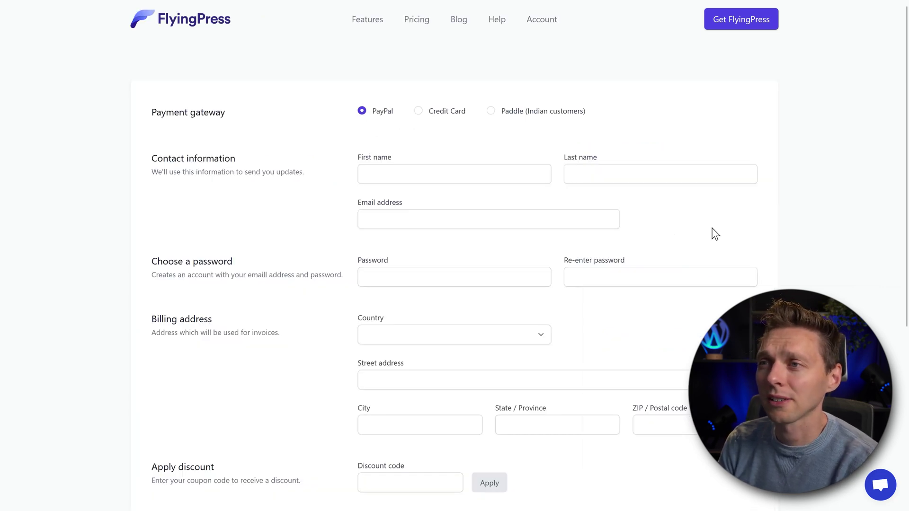
pyautogui.scroll(-6, 711, 229)
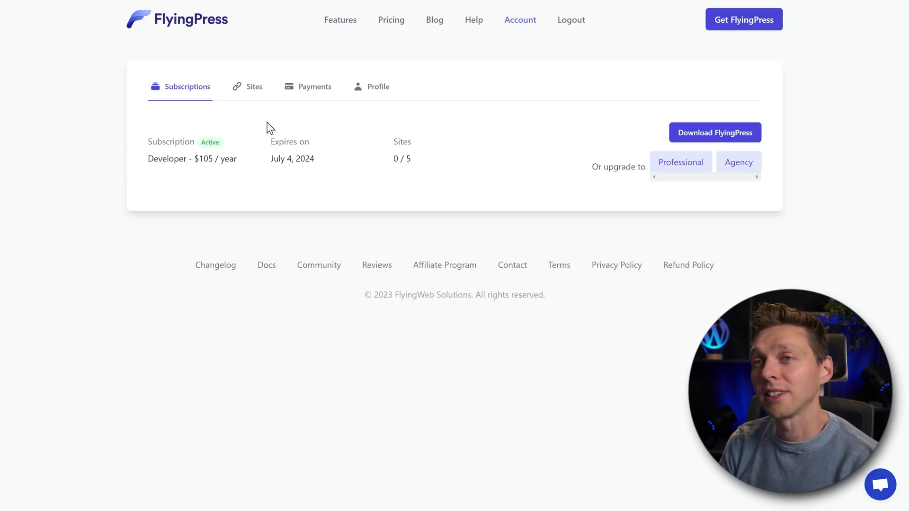
pyautogui.click(720, 137)
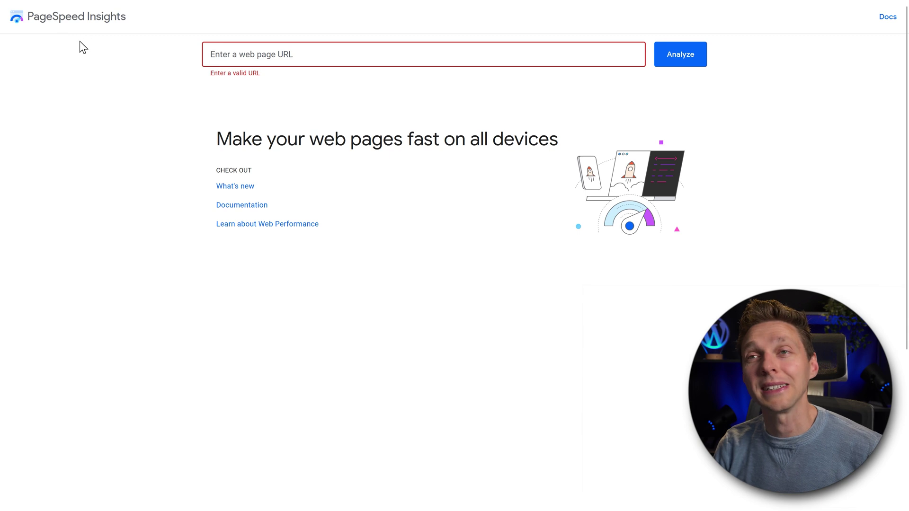
pyautogui.click(239, 54)
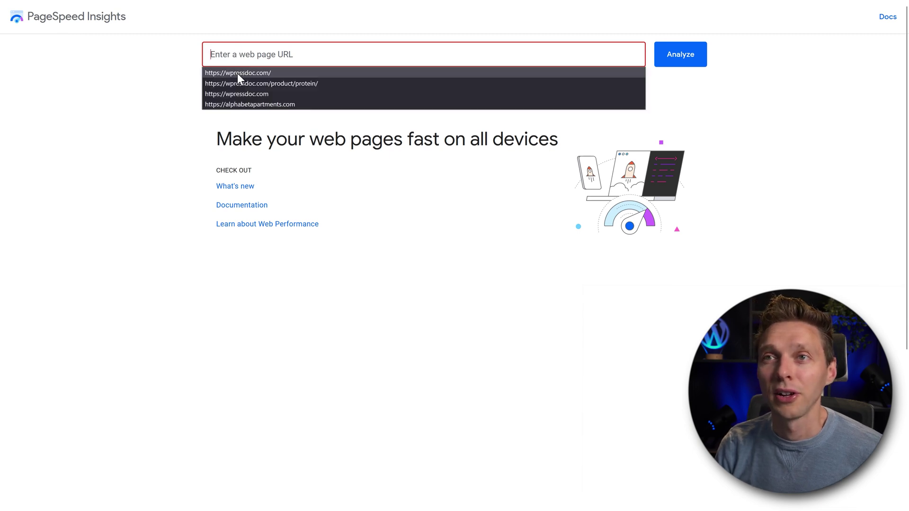
pyautogui.click(237, 73)
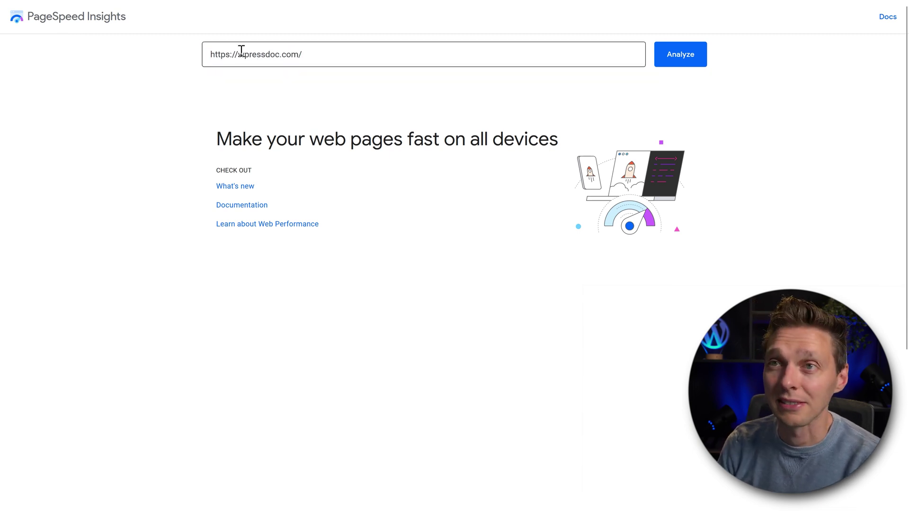
pyautogui.click(682, 62)
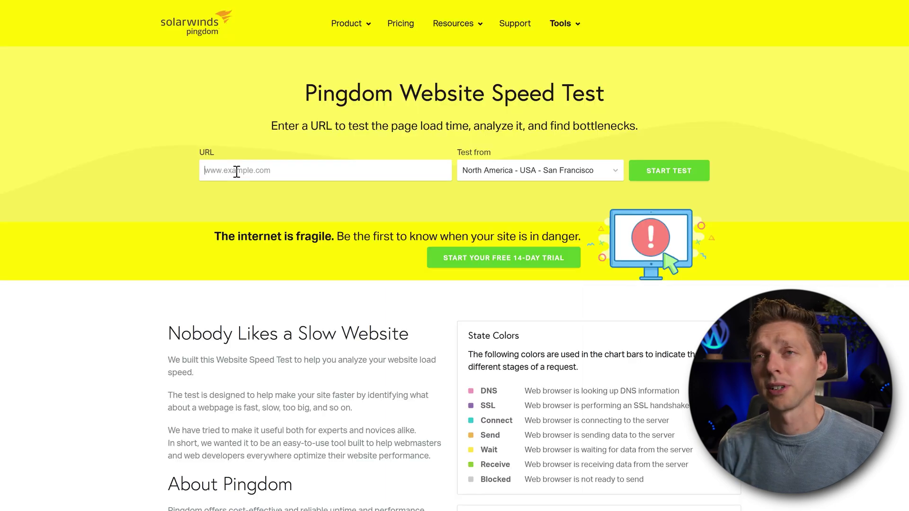
pyautogui.write('https://wpressdoc.com')
pyautogui.click(578, 176)
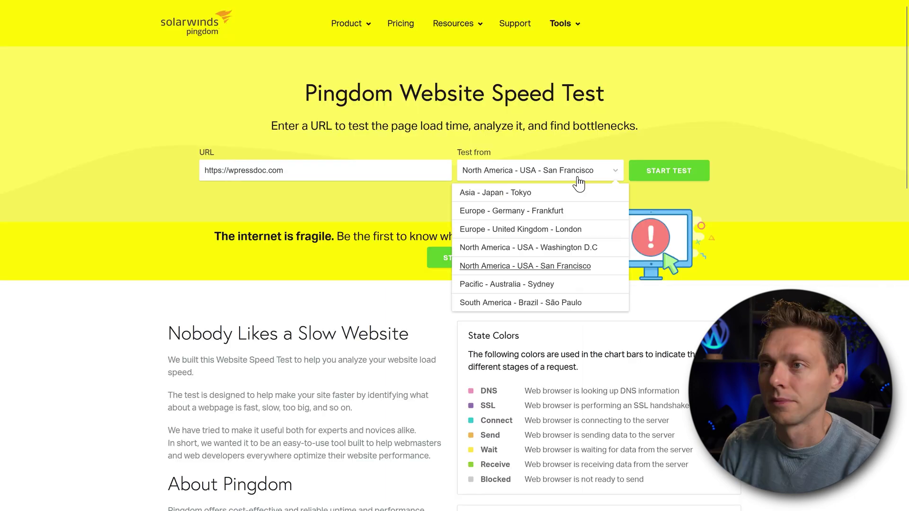
# - Start the Pingdom speed test from Europe - Germany - Frankfurt
pyautogui.click(519, 213)
pyautogui.click(677, 180)
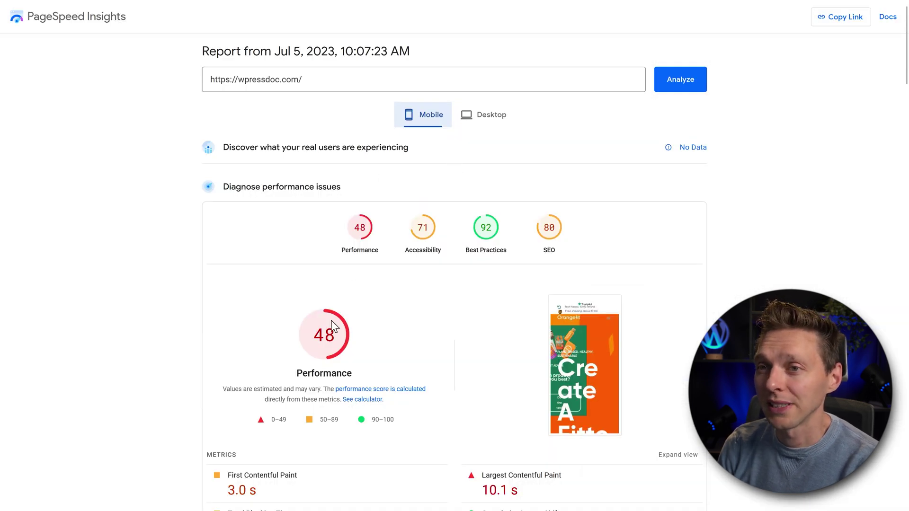
# - Scroll the mobile PageSpeed report (Performance 48), then view the desktop results scoring 60
pyautogui.middleClick(646, 188)
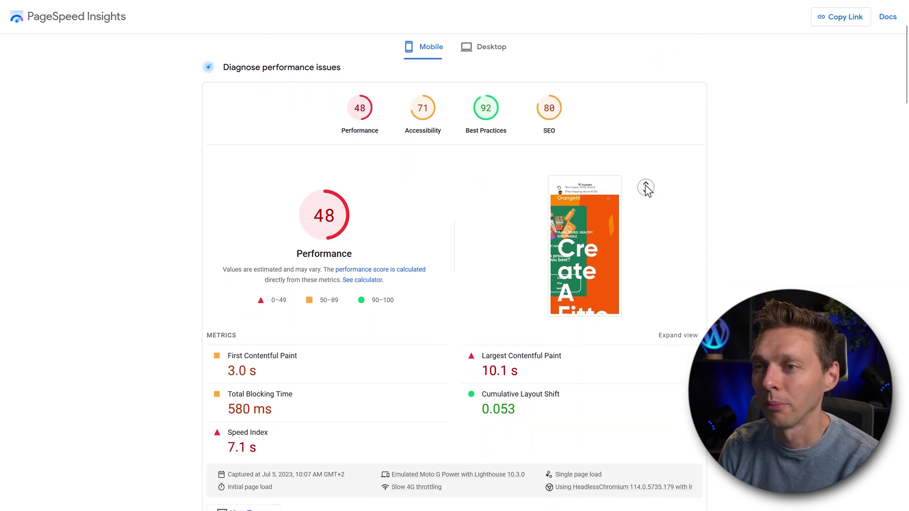
pyautogui.scroll(1, 646, 188)
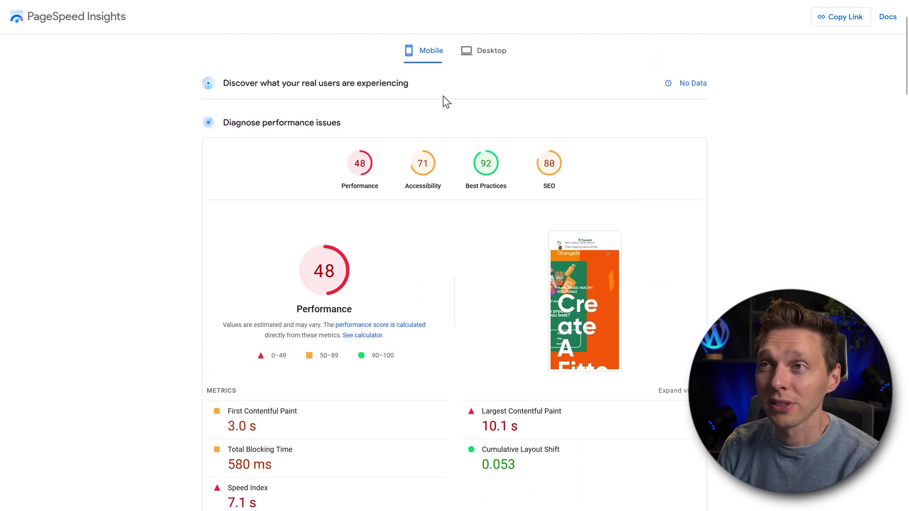
pyautogui.click(484, 53)
pyautogui.middleClick(630, 165)
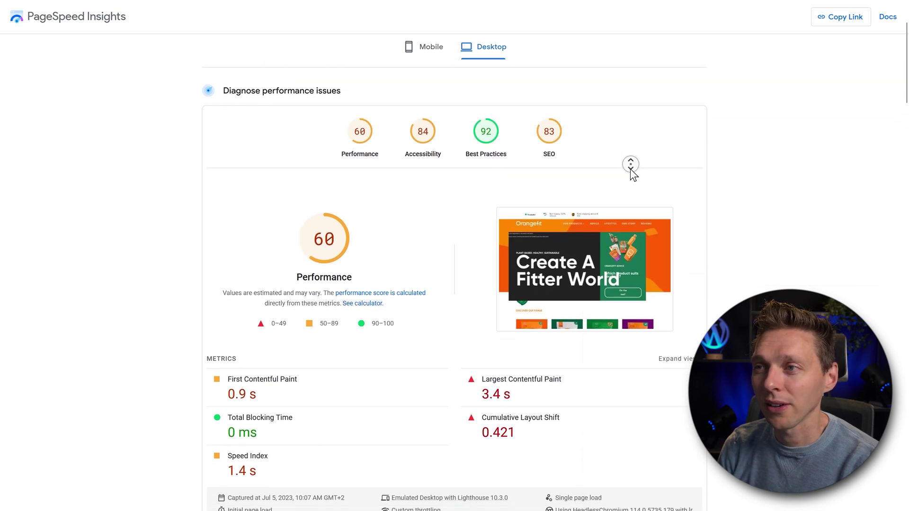
pyautogui.middleClick(630, 169)
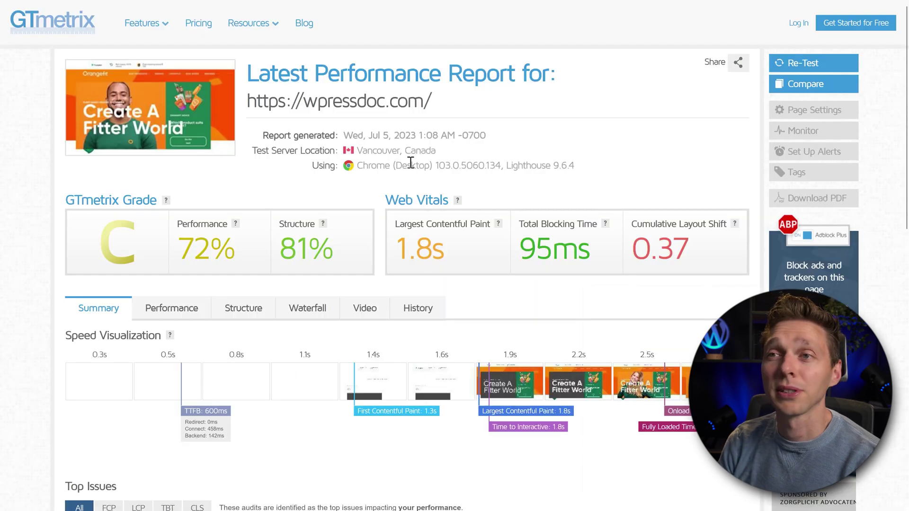
# - Review the GTmetrix grade C report (72% performance, 81% structure) tested from Vancouver, Canada
pyautogui.moveTo(443, 157); pyautogui.dragTo(356, 152)
pyautogui.click(466, 158)
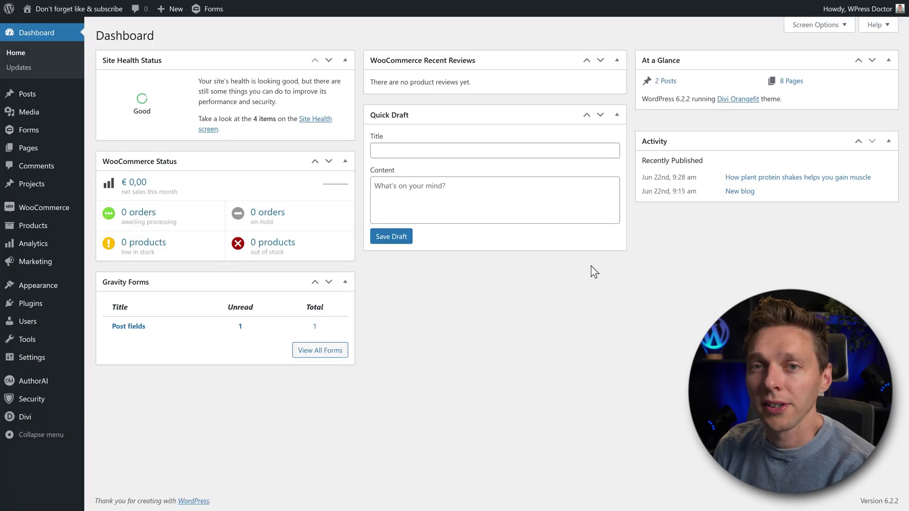
# - Upload flying-press-v4.6.0.zip through Plugins > Add New, install it and activate it
pyautogui.moveTo(35, 303)
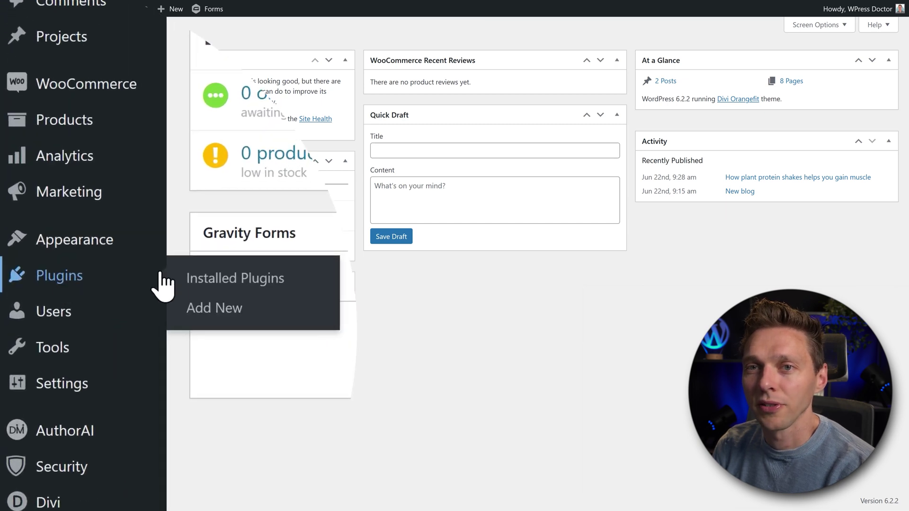
pyautogui.click(222, 310)
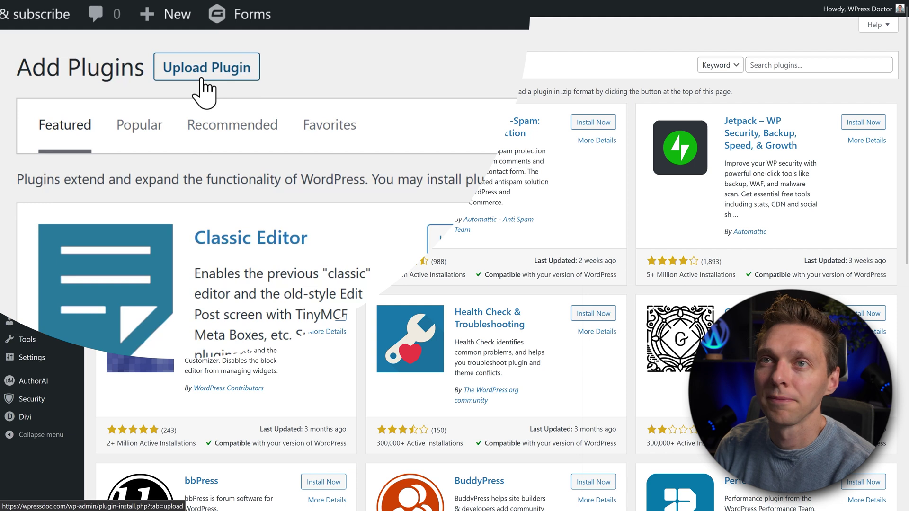
pyautogui.click(203, 80)
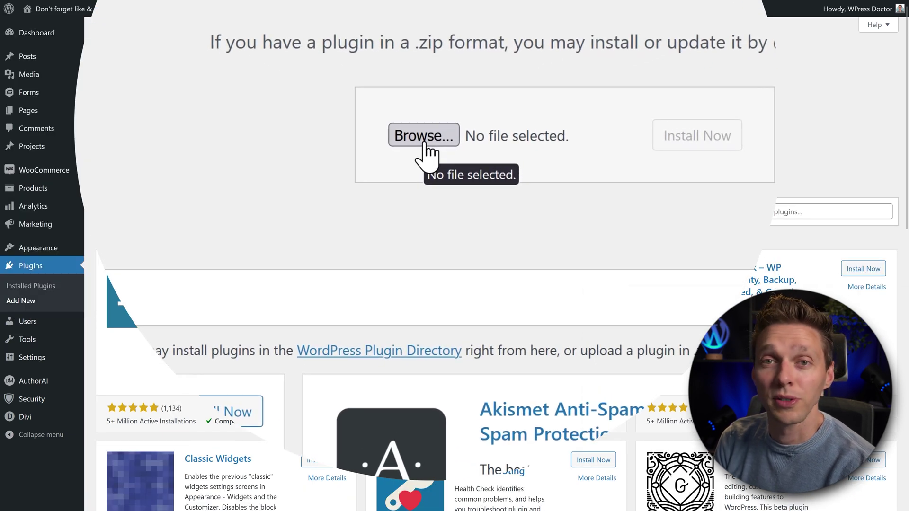
pyautogui.click(424, 137)
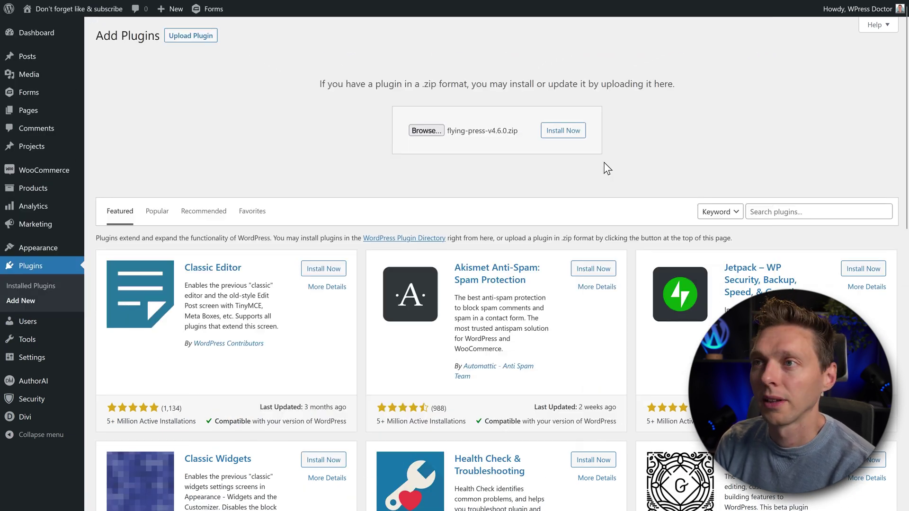
pyautogui.click(569, 137)
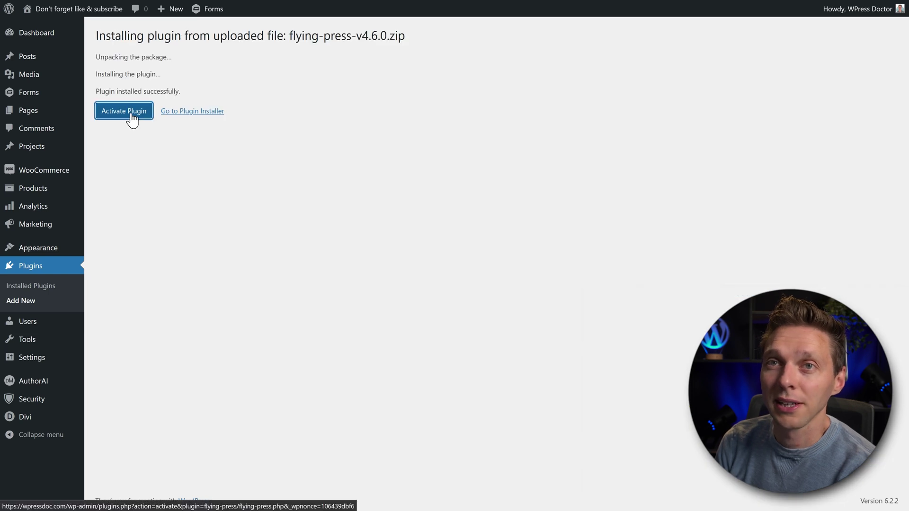
pyautogui.click(131, 115)
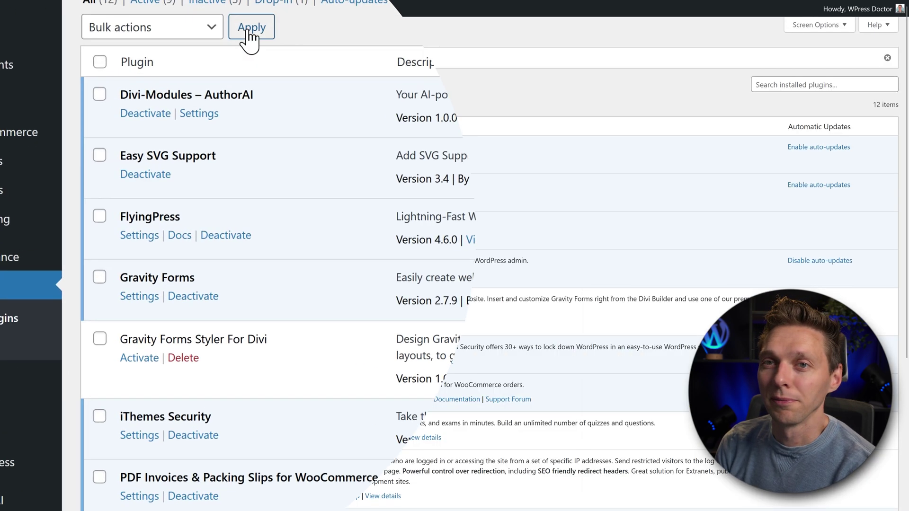
pyautogui.click(143, 237)
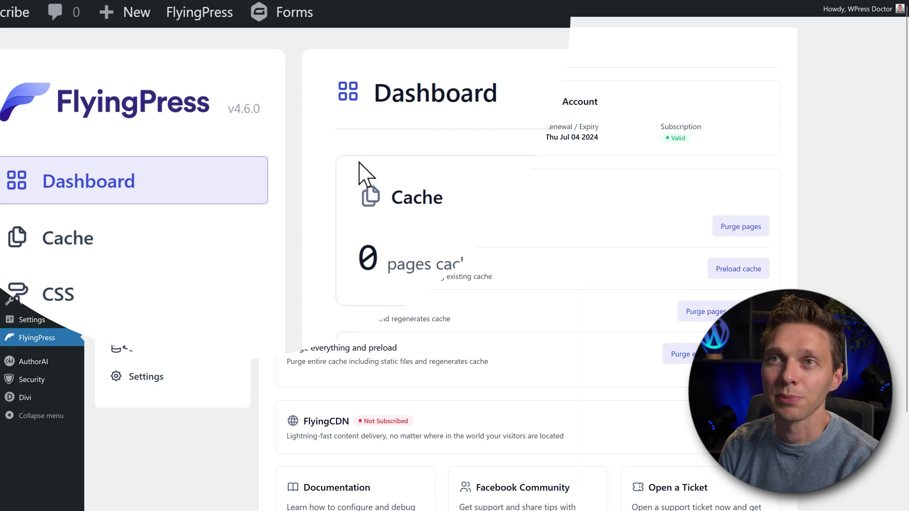
pyautogui.moveTo(199, 14)
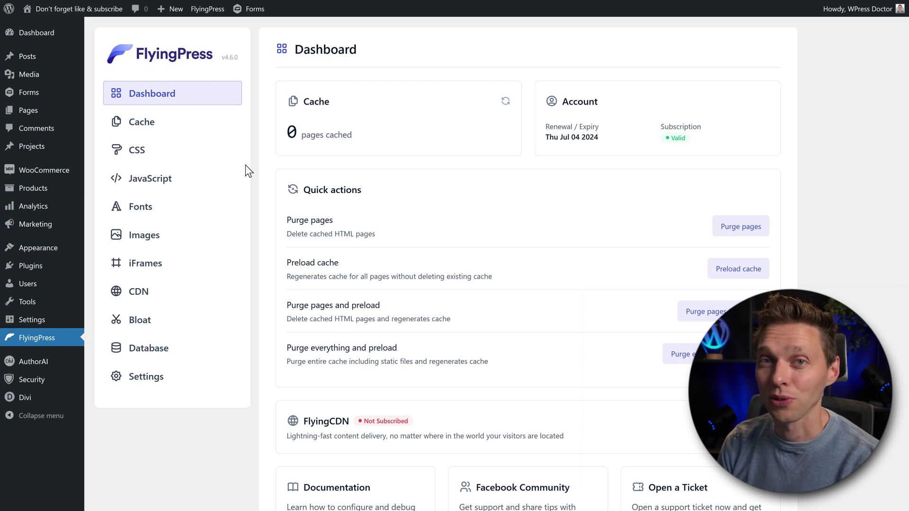
# - In FlyingPress Cache settings, toggle logged-in and separate mobile caching on and back off
pyautogui.click(145, 126)
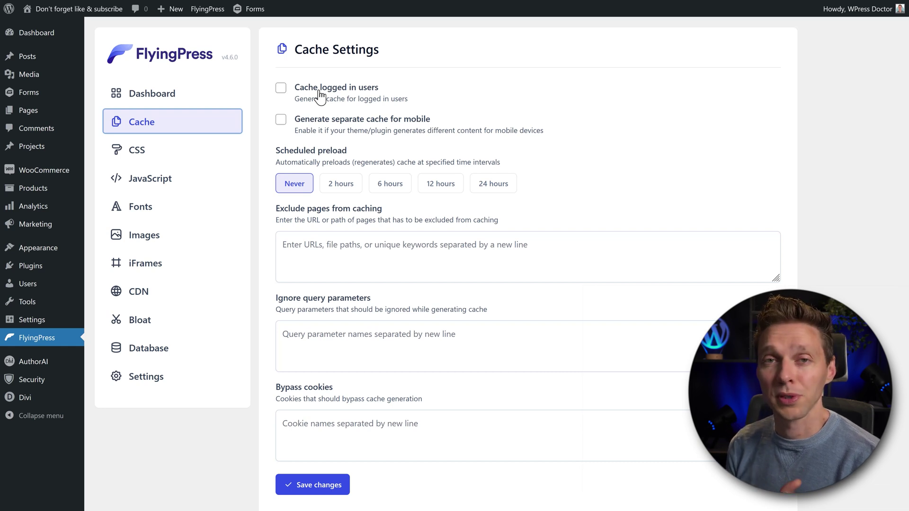
pyautogui.click(283, 88)
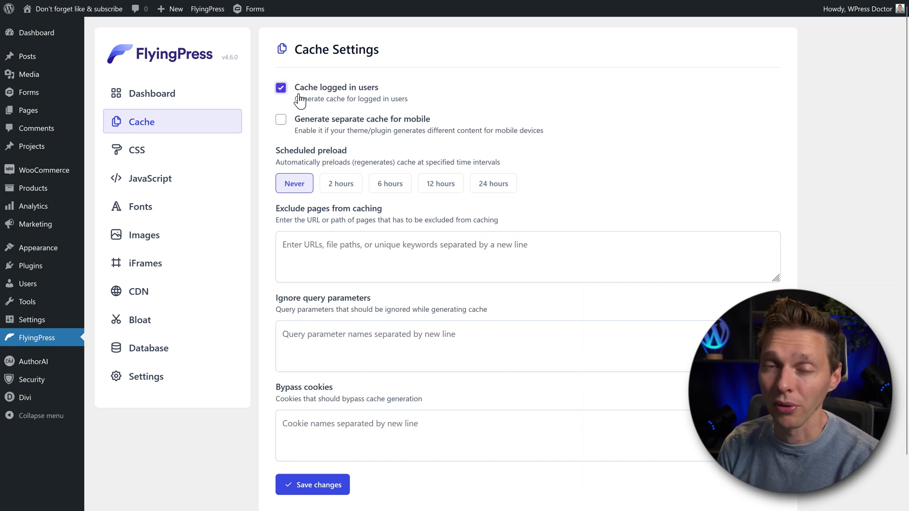
pyautogui.click(282, 90)
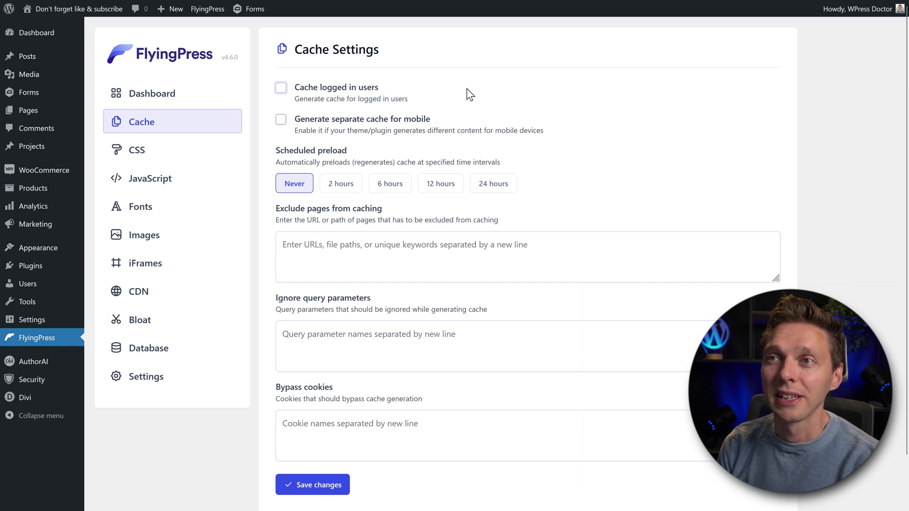
pyautogui.click(338, 124)
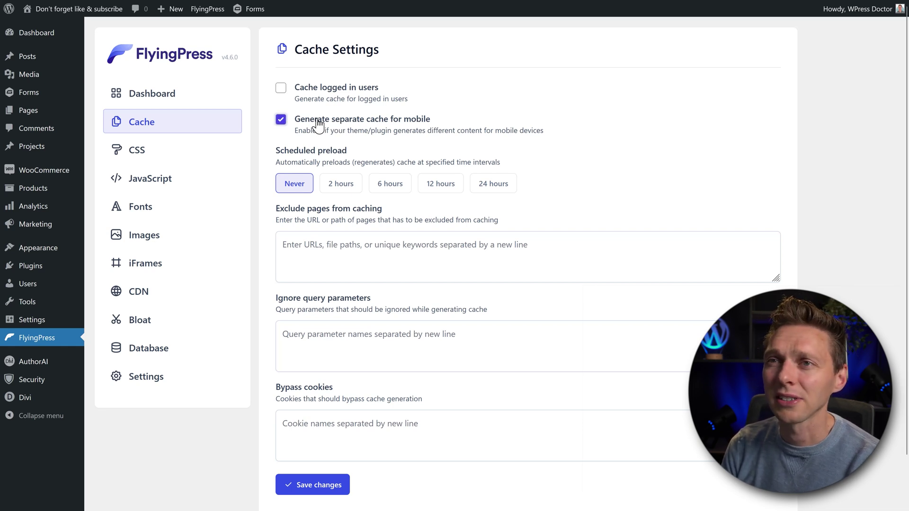
pyautogui.click(281, 121)
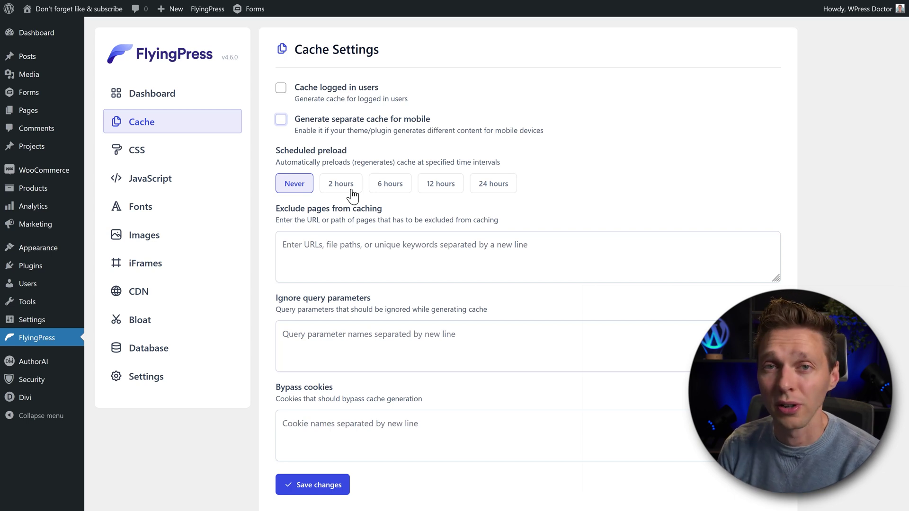
pyautogui.click(368, 249)
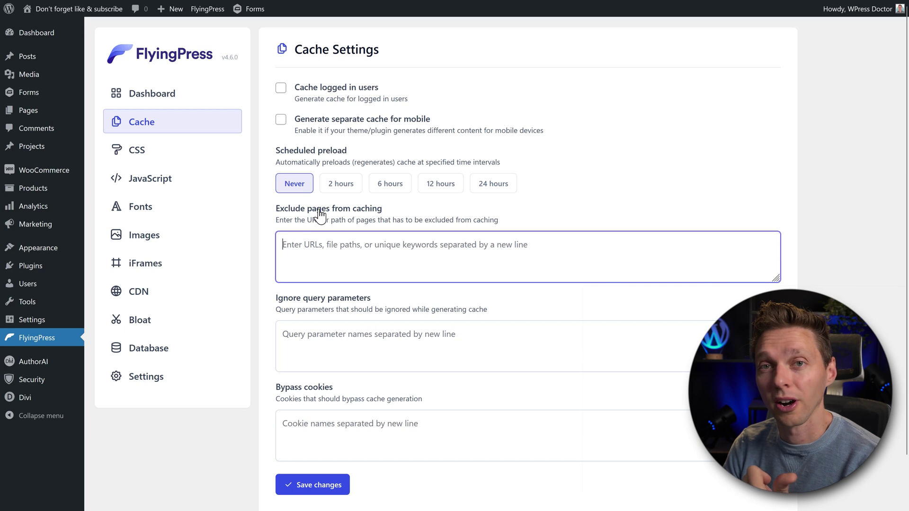
# - Add /cart/ and /checkout/ to the cache exclusions, leaving query parameters and bypass cookies empty
pyautogui.write('/cart/')
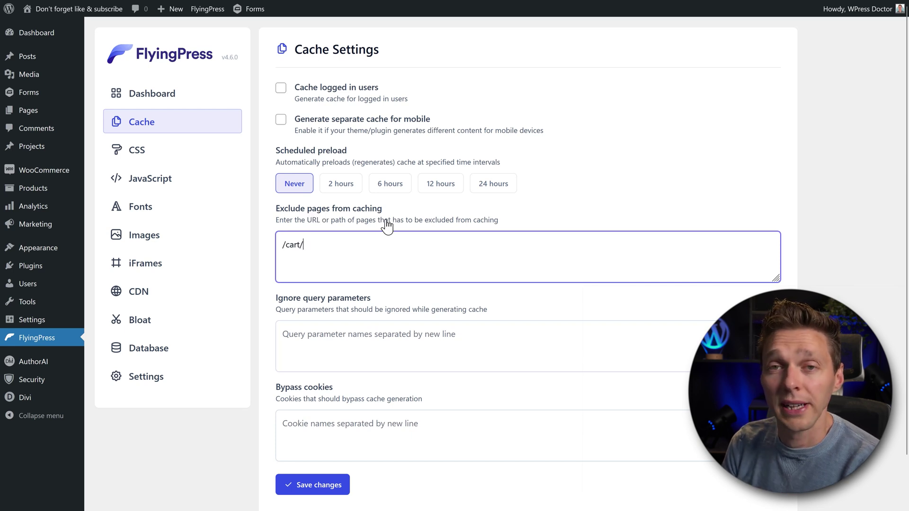
pyautogui.press('Return')
pyautogui.write('/checkout/')
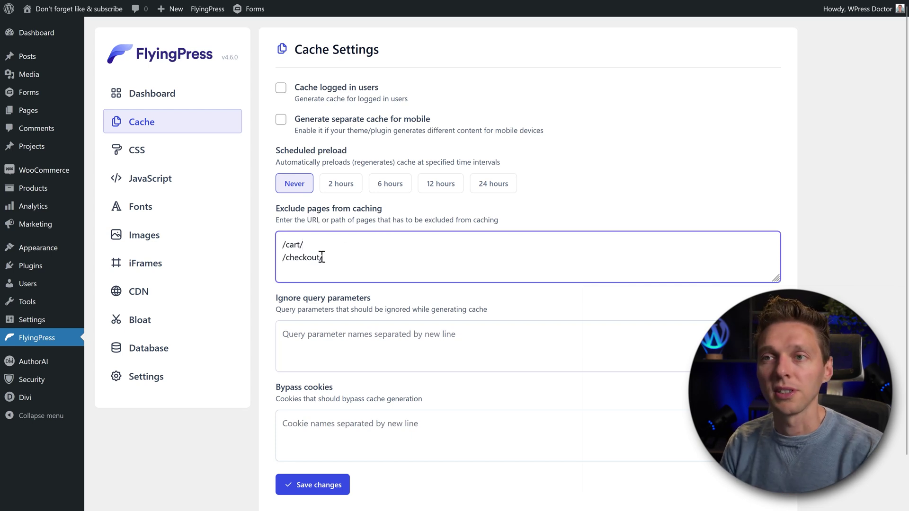
pyautogui.click(335, 331)
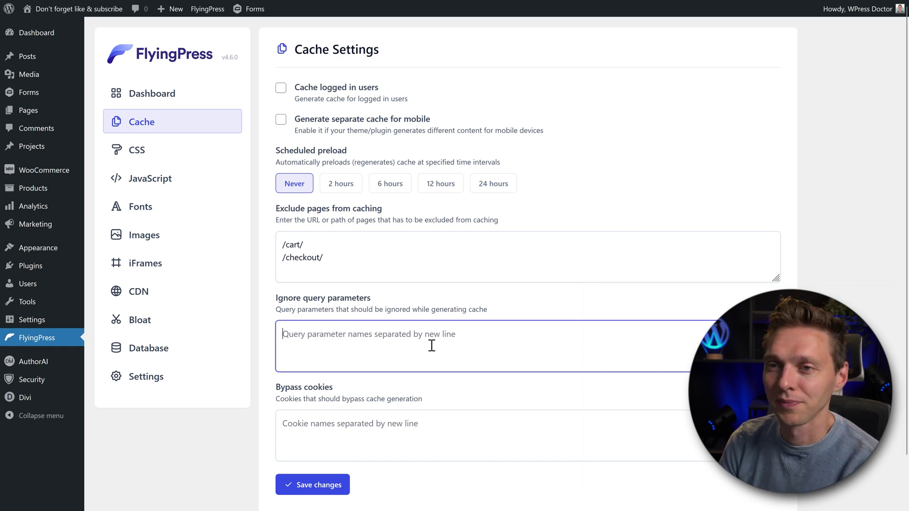
pyautogui.click(356, 428)
pyautogui.click(264, 438)
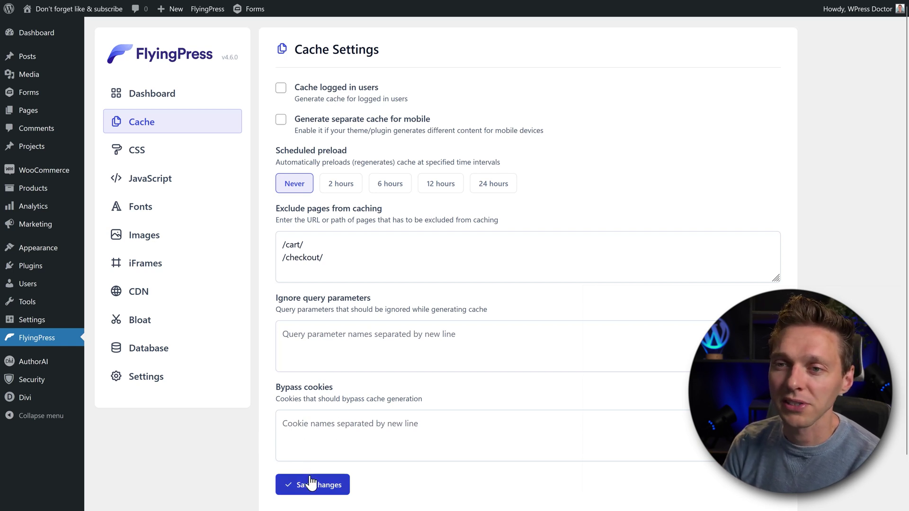
# - Enable Remove unused CSS loaded asynchronously, leave the exclusion fields empty, and save
pyautogui.click(142, 158)
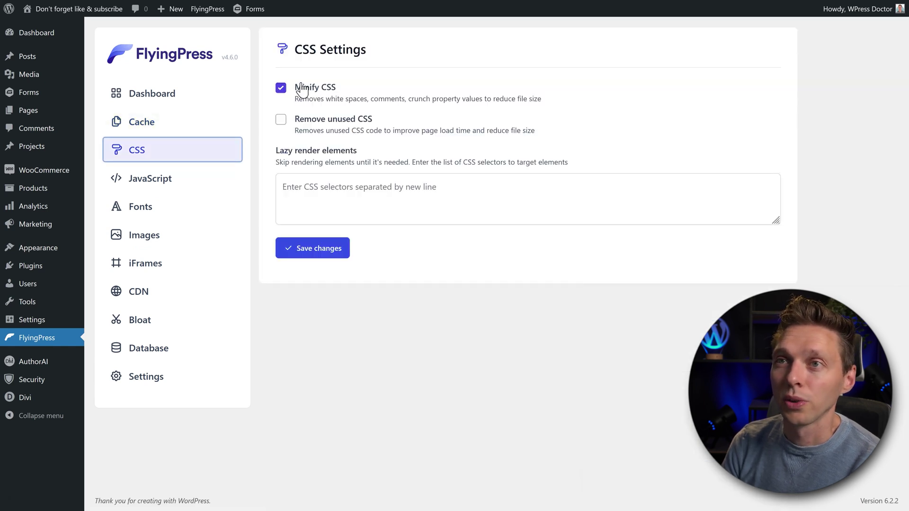
pyautogui.click(316, 123)
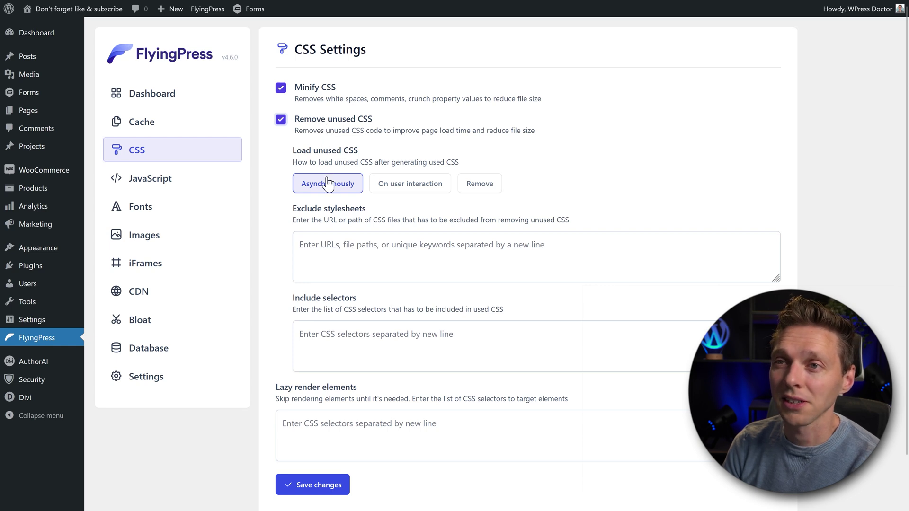
pyautogui.click(319, 194)
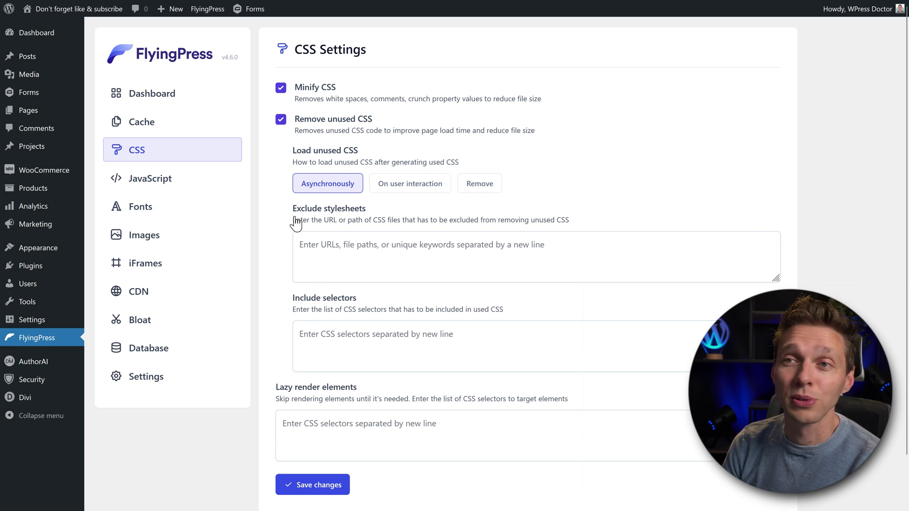
pyautogui.click(341, 250)
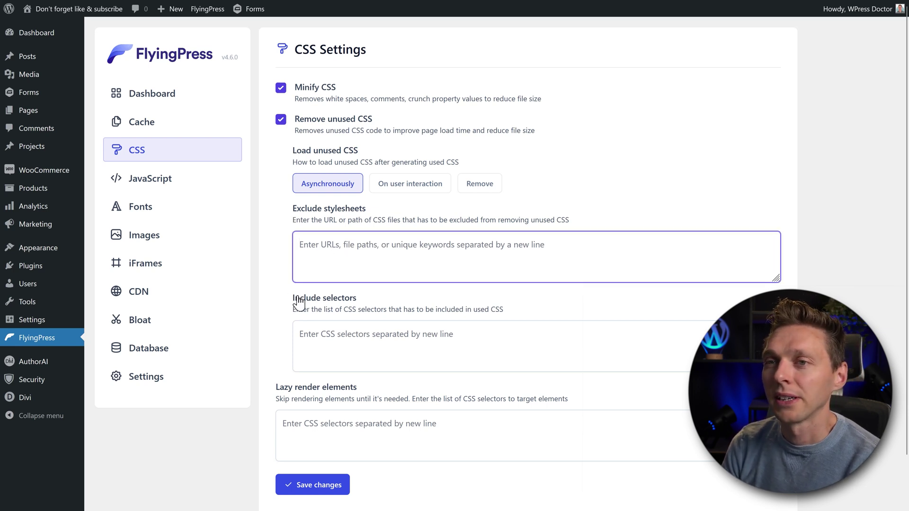
pyautogui.click(330, 343)
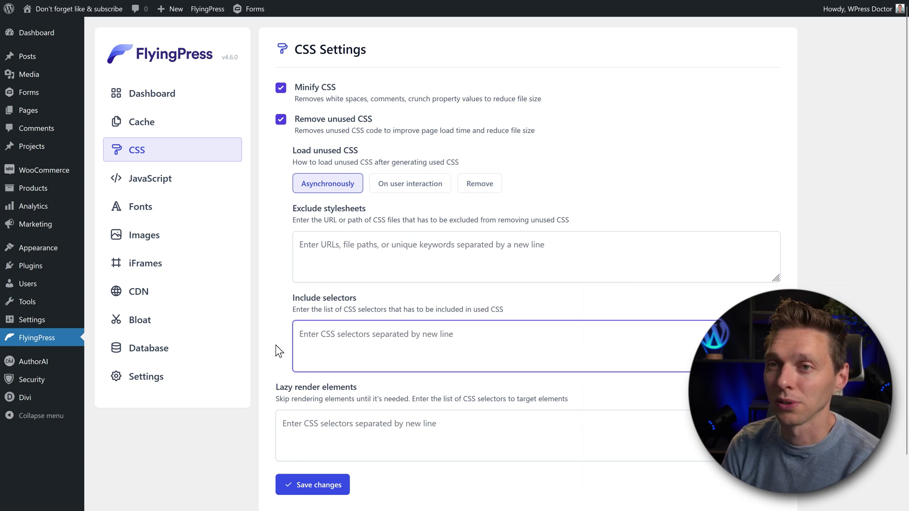
pyautogui.click(293, 381)
pyautogui.click(314, 424)
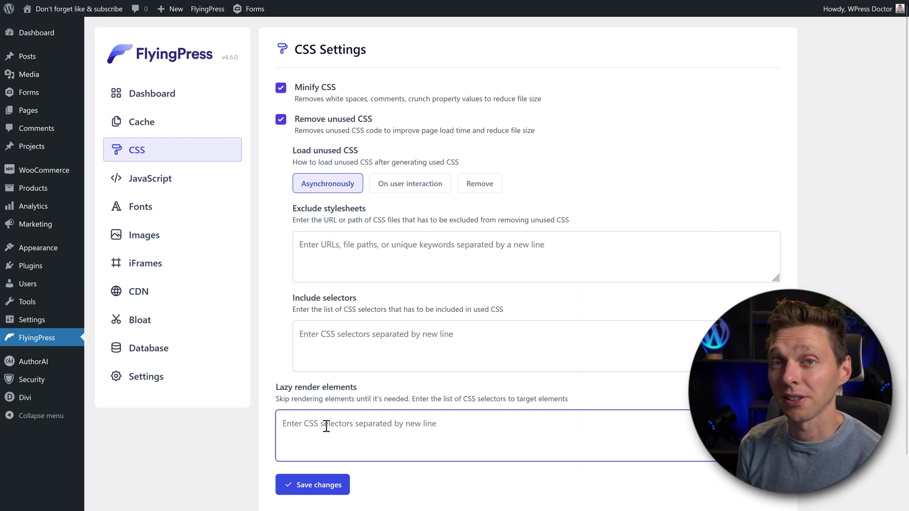
pyautogui.click(268, 374)
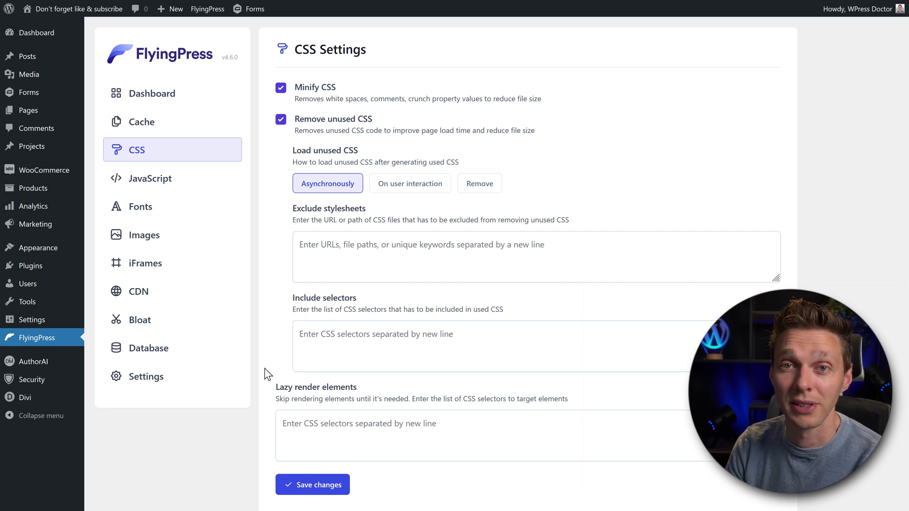
pyautogui.click(304, 485)
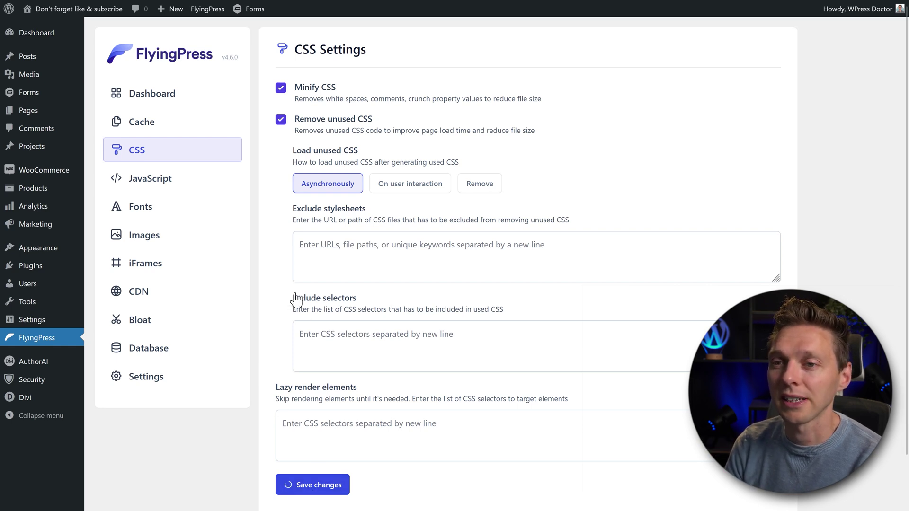
# - Turn on Defer JavaScript and Defer inline in the JavaScript settings
pyautogui.click(182, 184)
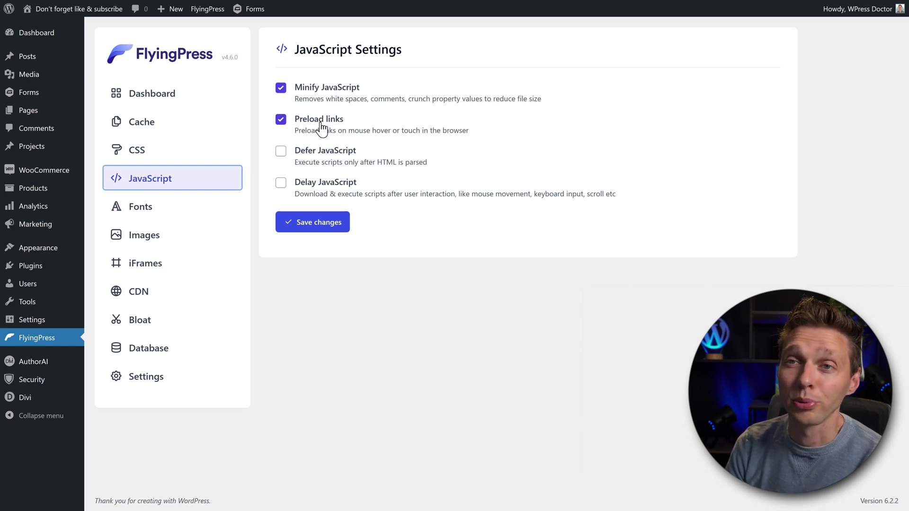
pyautogui.click(335, 154)
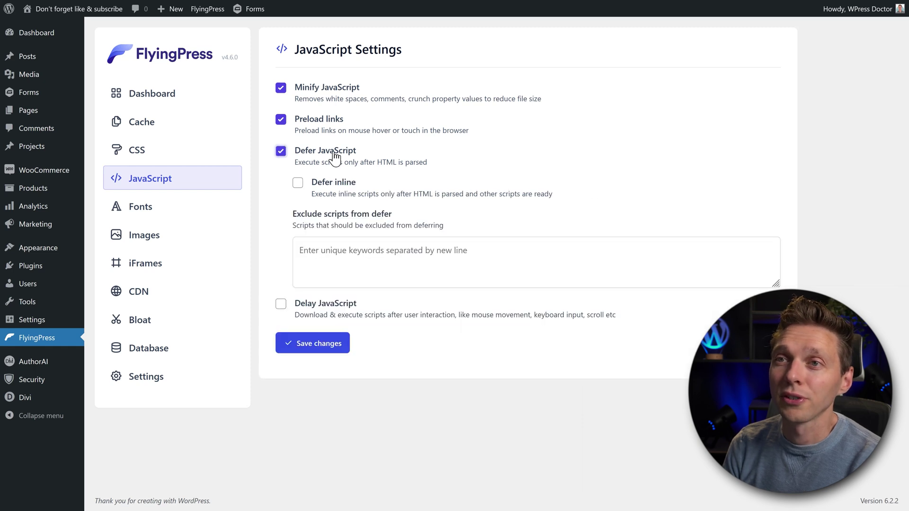
pyautogui.click(333, 188)
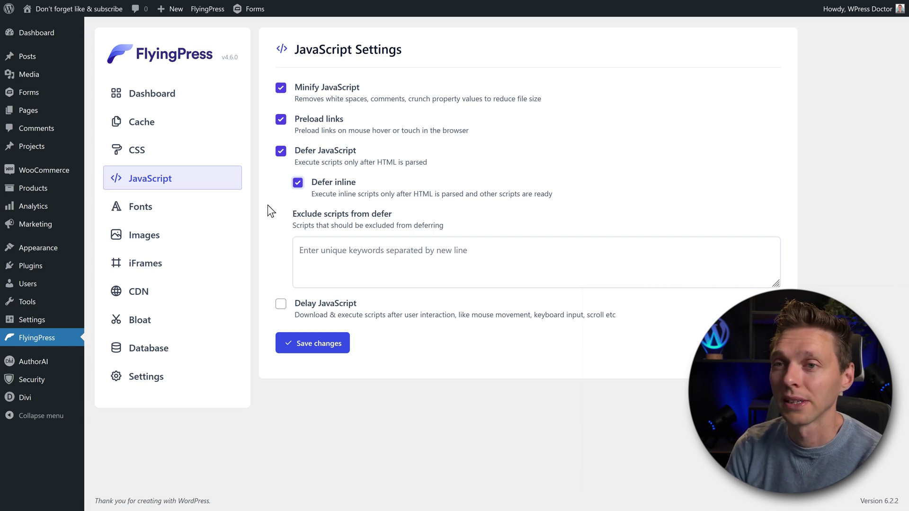
# - Toggle Delay JavaScript on and then back off
pyautogui.click(320, 309)
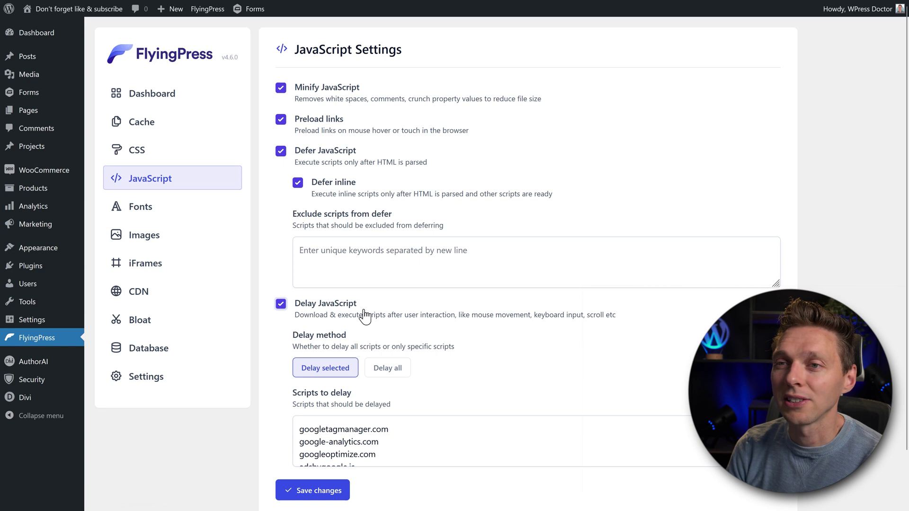
pyautogui.middleClick(511, 351)
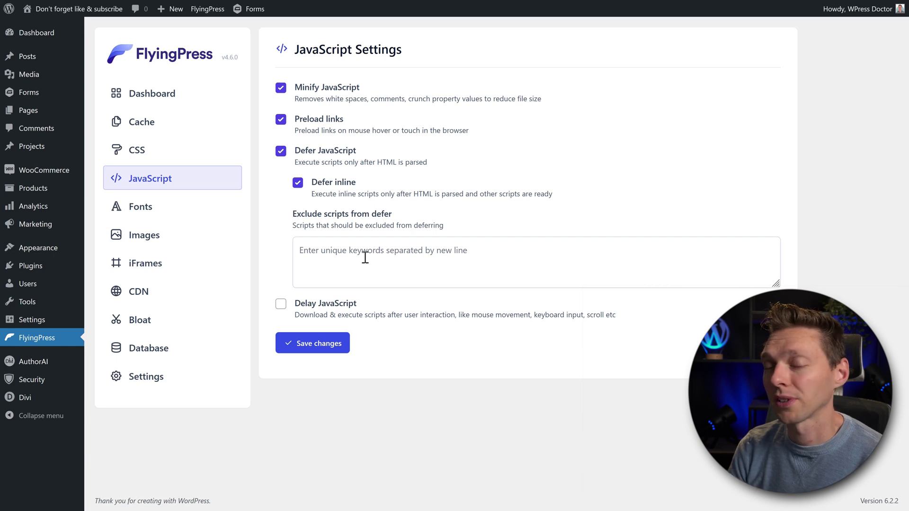
pyautogui.click(281, 303)
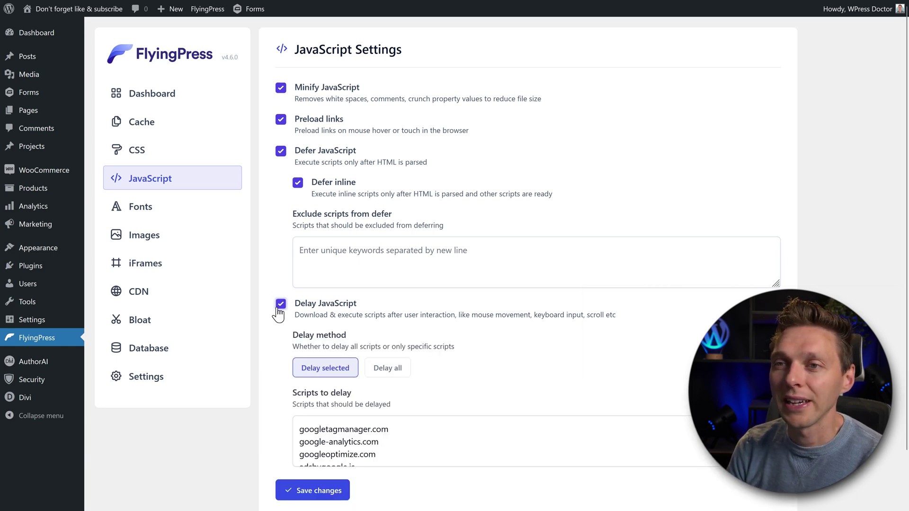
pyautogui.click(281, 306)
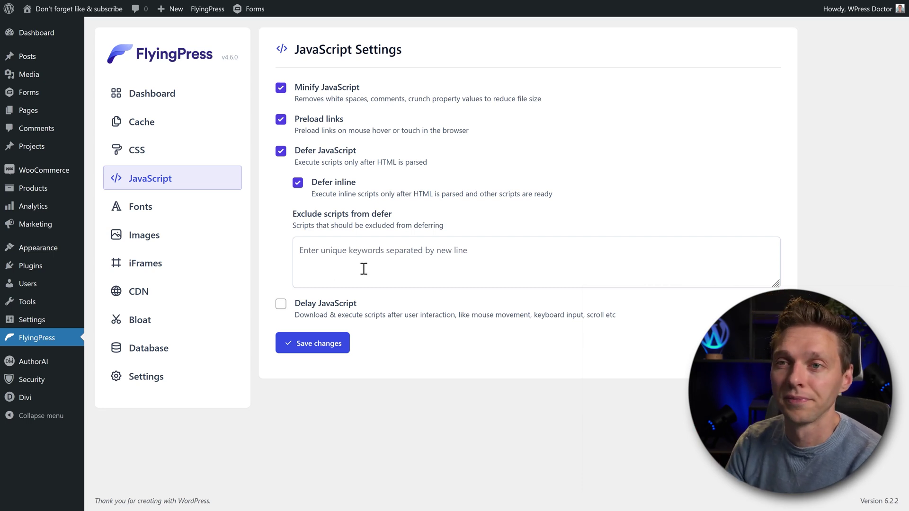
# - Re-enable Delay JavaScript and switch the delay method between Delay selected and Delay all
pyautogui.click(307, 308)
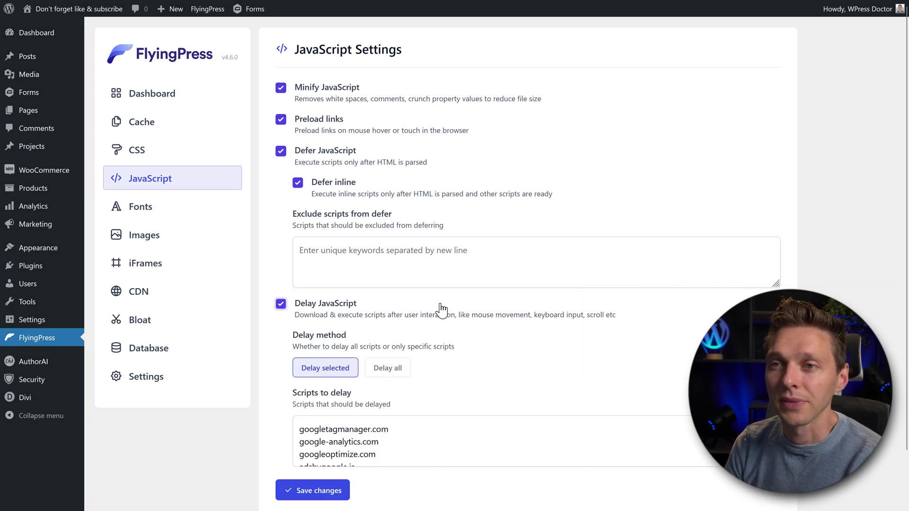
pyautogui.scroll(-2, 520, 312)
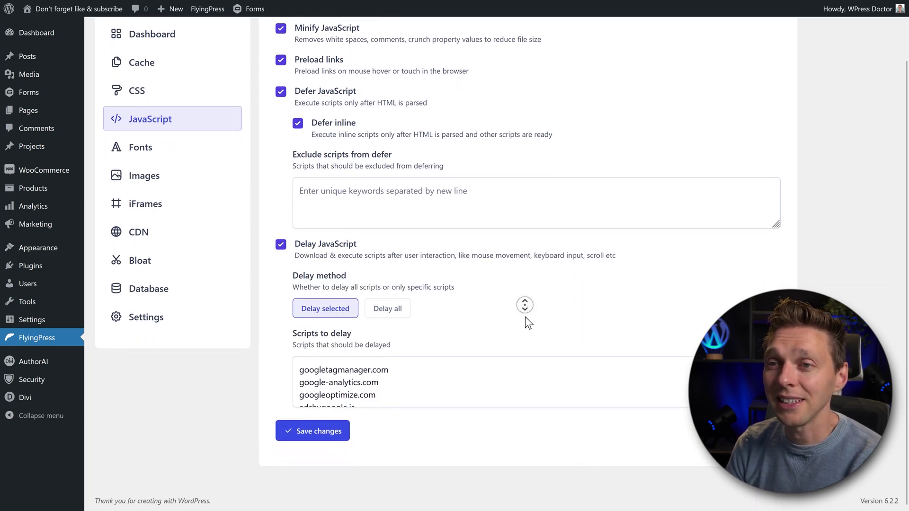
pyautogui.click(386, 308)
pyautogui.click(326, 309)
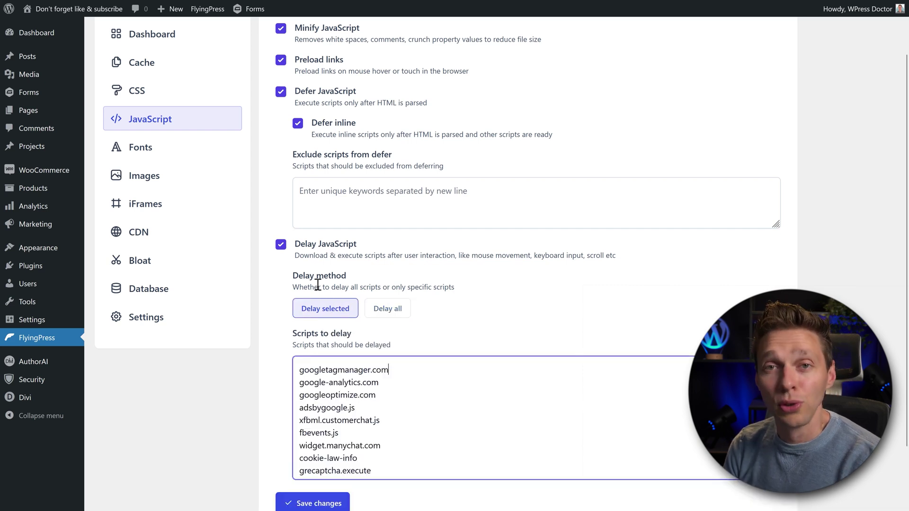
pyautogui.click(388, 311)
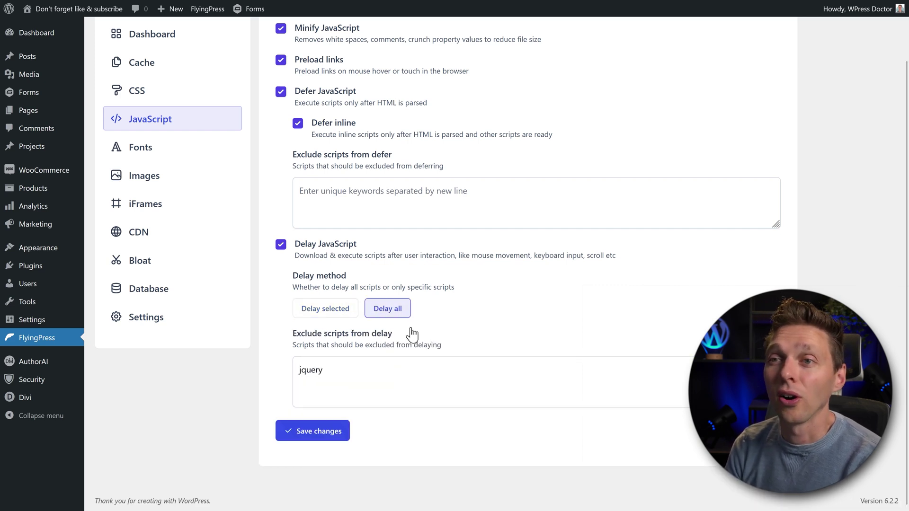
# - Review the scripts-to-delay list, settle on Delay all with jquery excluded, and save
pyautogui.click(334, 309)
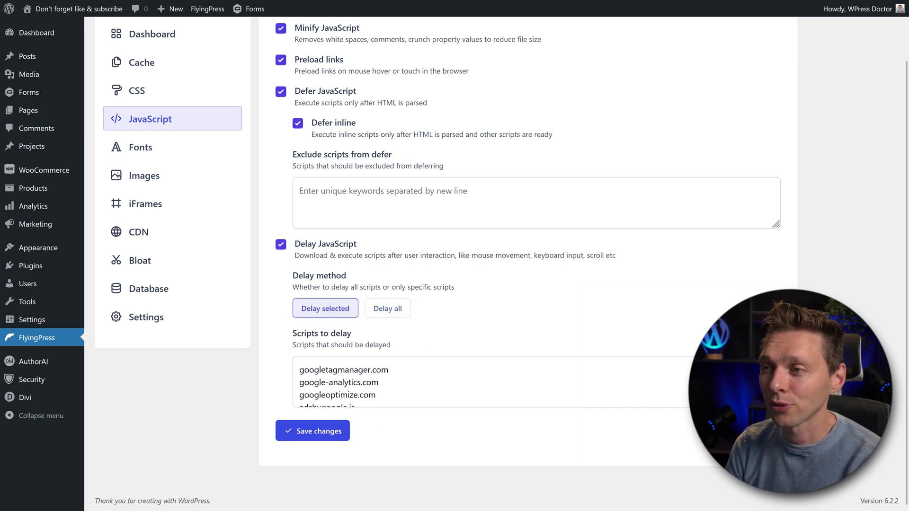
pyautogui.moveTo(777, 405); pyautogui.dragTo(776, 469)
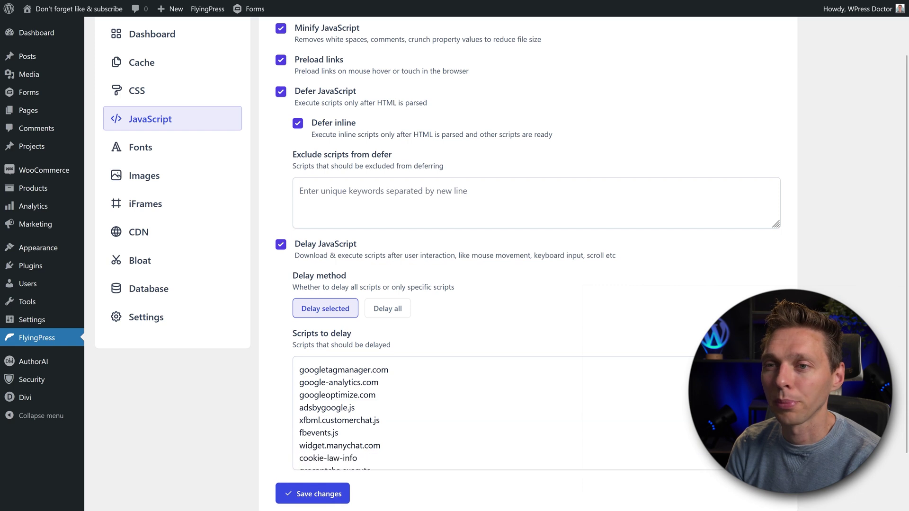
pyautogui.click(757, 464)
pyautogui.scroll(-1, 757, 464)
pyautogui.scroll(-3, 474, 411)
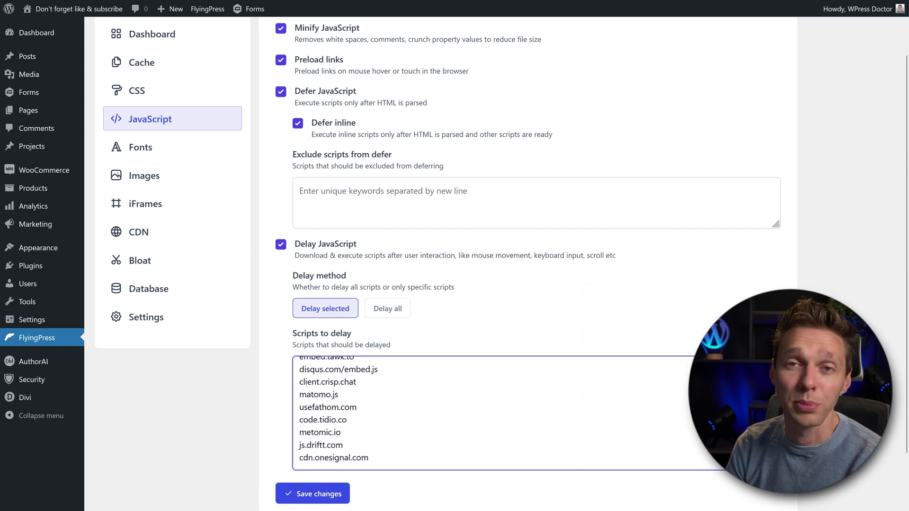
pyautogui.scroll(3, 473, 411)
pyautogui.click(388, 308)
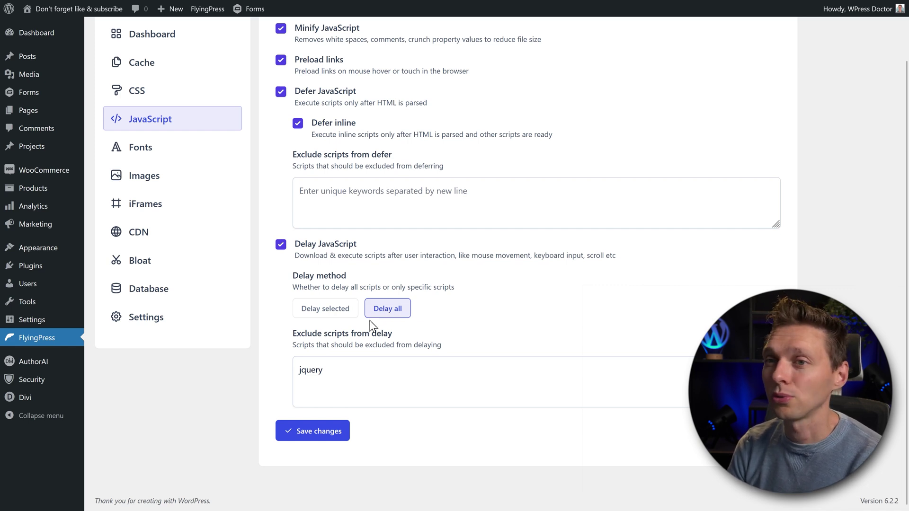
pyautogui.click(312, 433)
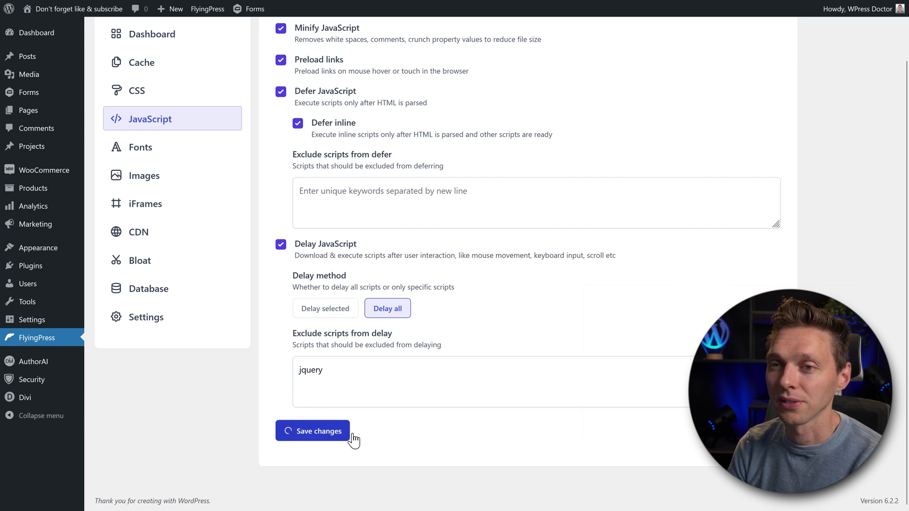
# - Save the Font settings with Optimize Google Fonts and fallback fonts on, no fonts preloaded
pyautogui.click(149, 151)
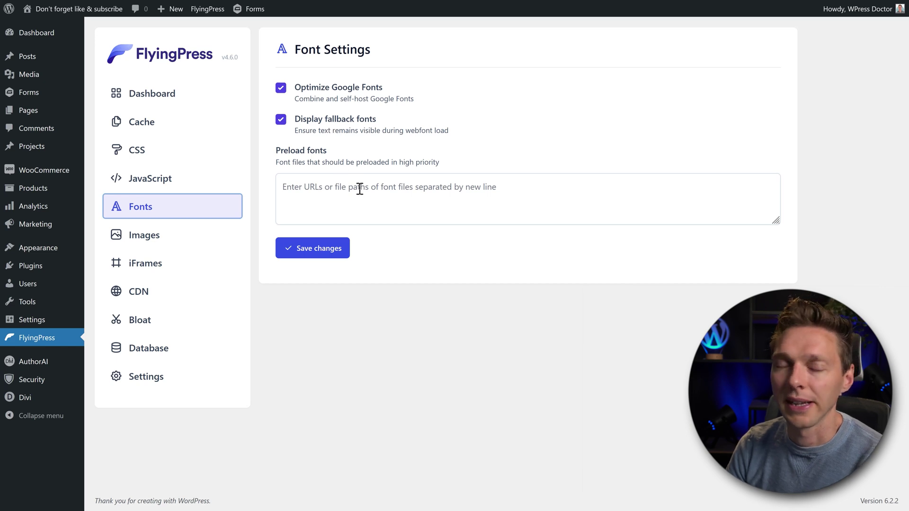
pyautogui.click(370, 200)
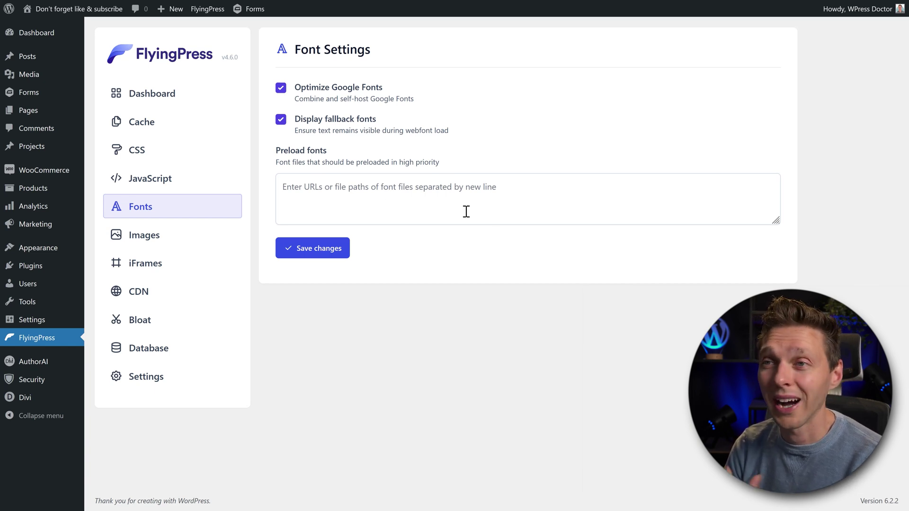
pyautogui.hotkey('ctrl', 's')
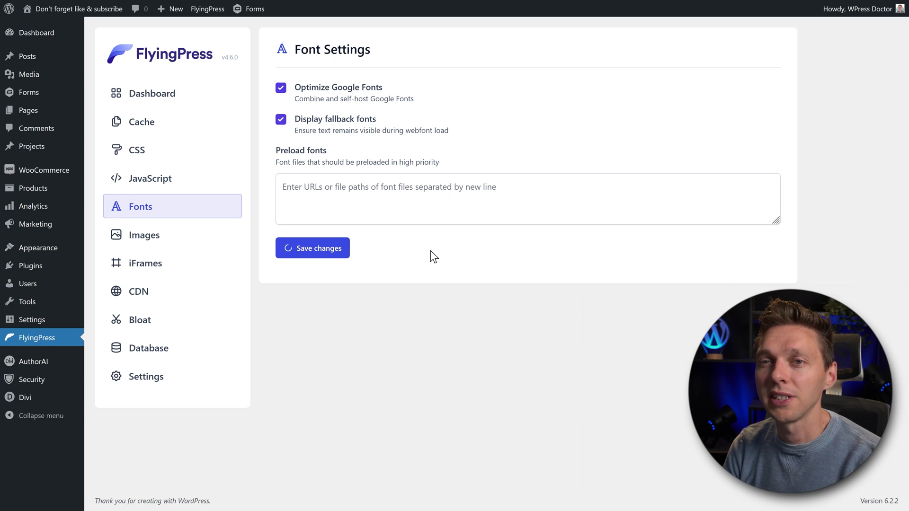
# - Exclude the first 2 above-fold images from lazy loading, after trying 5 and 1
pyautogui.click(145, 241)
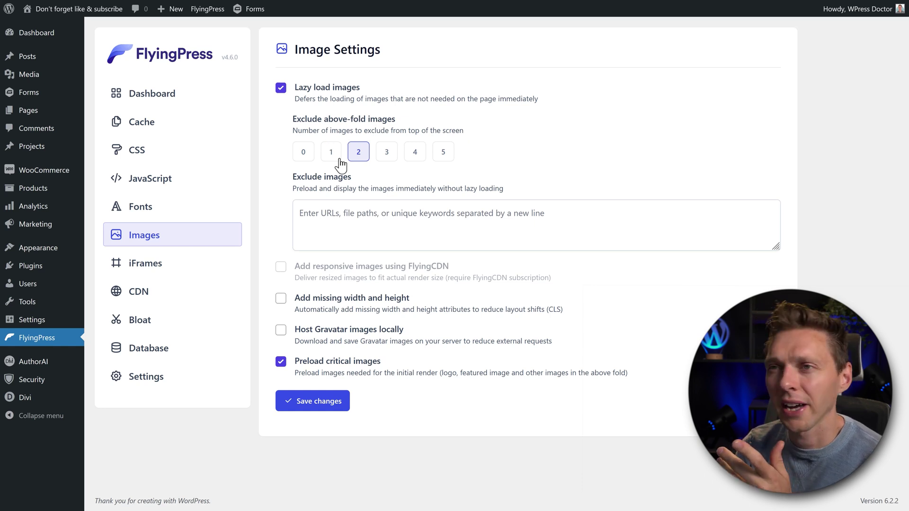
pyautogui.click(442, 156)
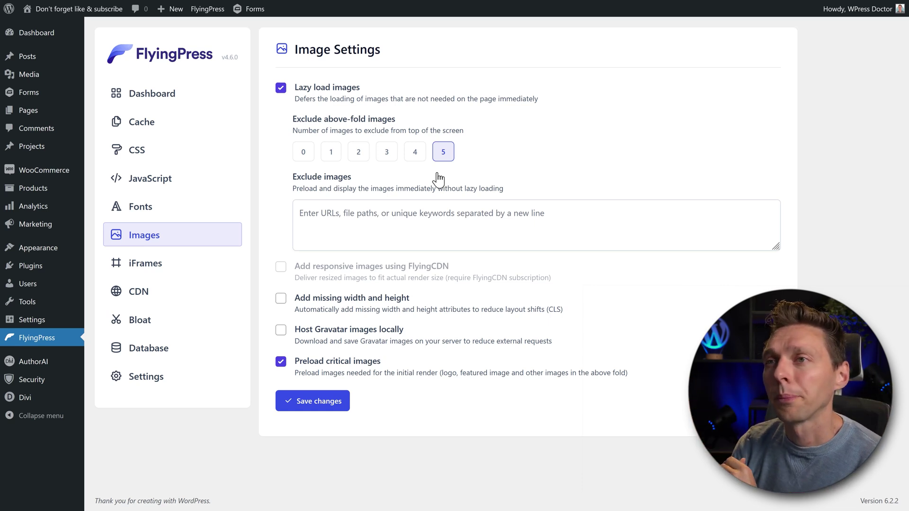
pyautogui.click(331, 155)
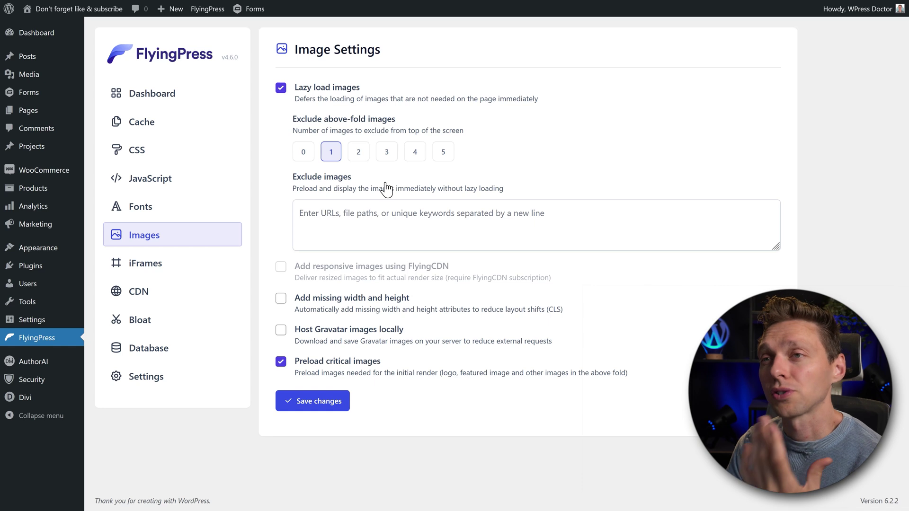
pyautogui.click(361, 158)
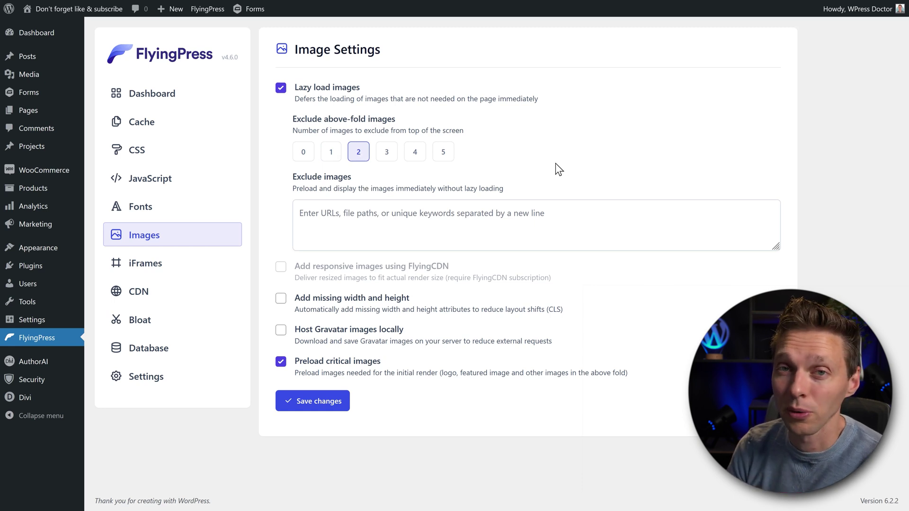
pyautogui.click(326, 213)
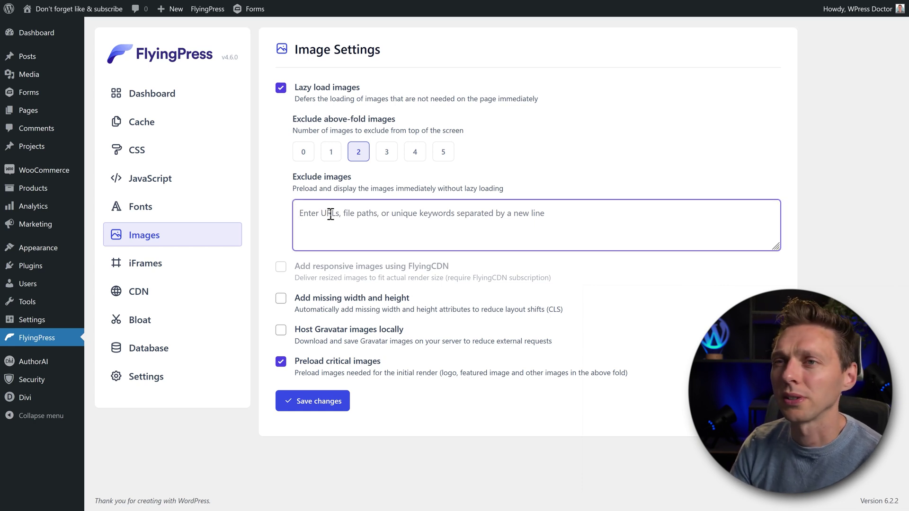
# - Leave Exclude images empty and highlight the FlyingCDN responsive images option text
pyautogui.click(268, 217)
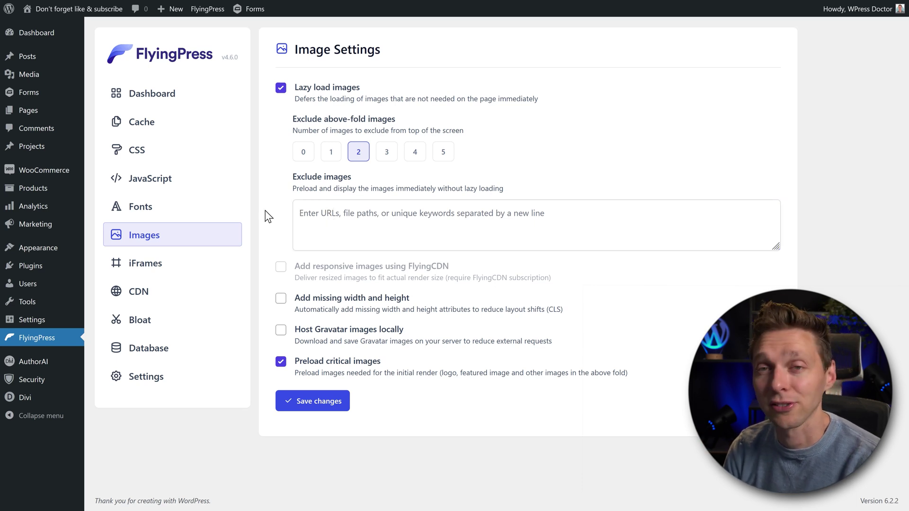
pyautogui.moveTo(456, 269); pyautogui.dragTo(349, 271)
pyautogui.click(297, 277)
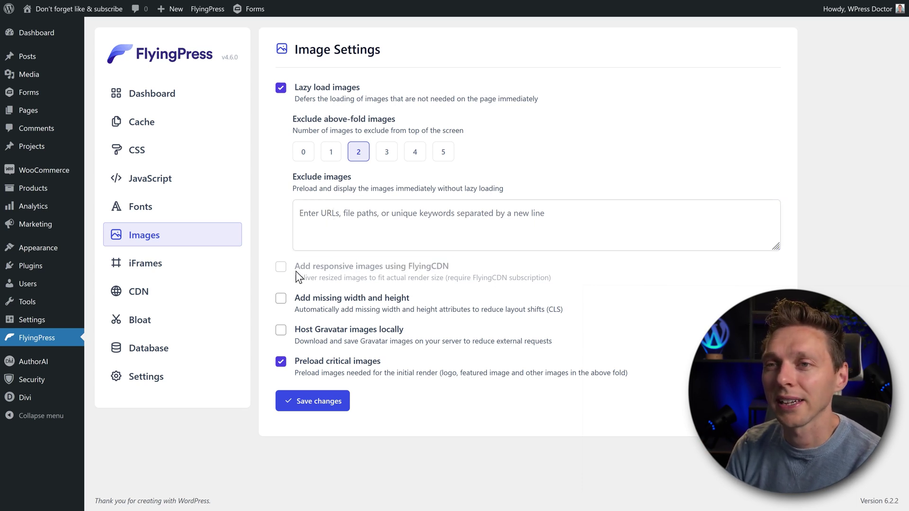
pyautogui.tripleClick(303, 271)
pyautogui.click(472, 269)
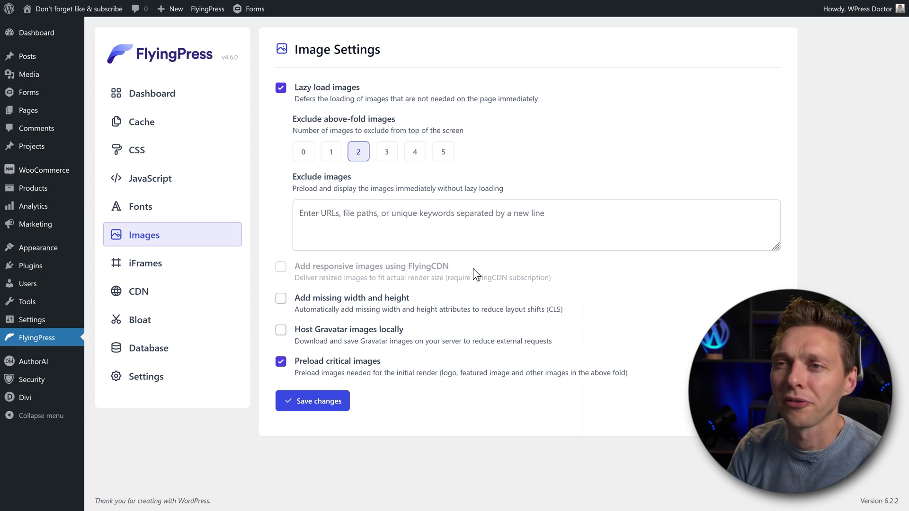
pyautogui.click(472, 273)
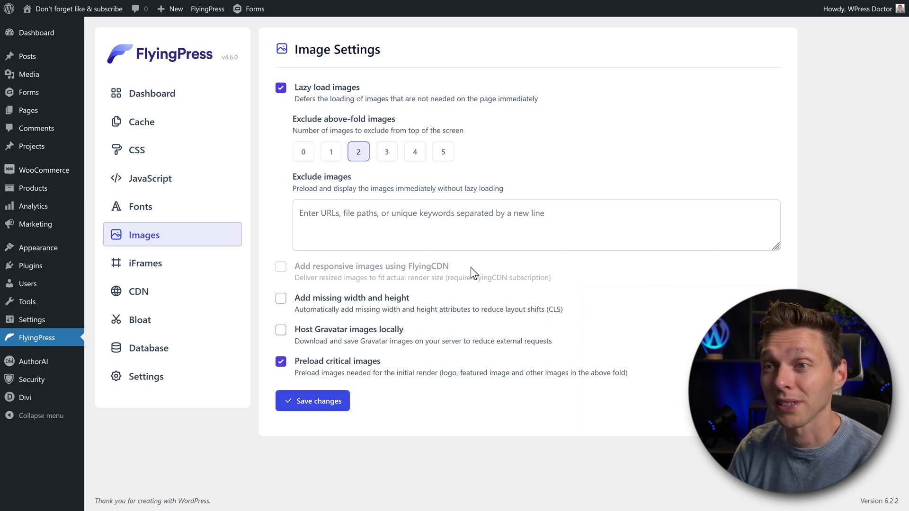
# - Enable Add missing width and height, keep Host Gravatar images locally off, and save
pyautogui.click(281, 298)
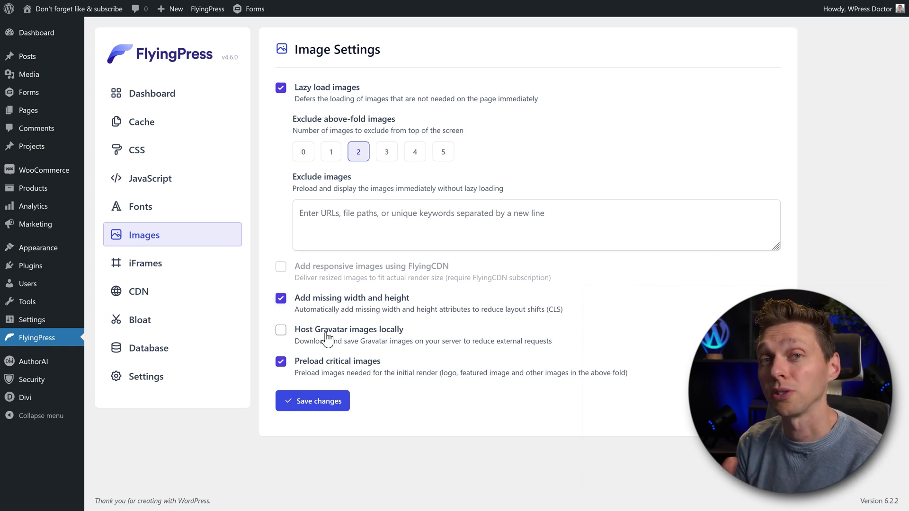
pyautogui.click(281, 334)
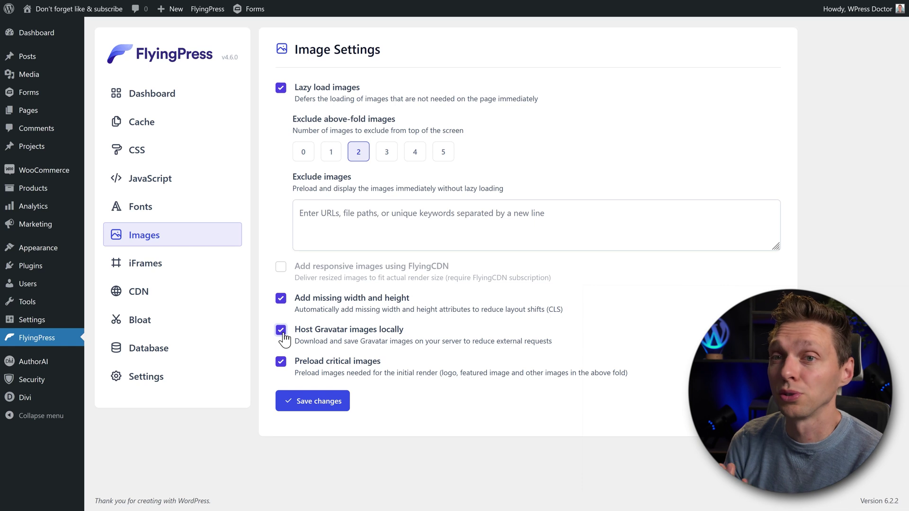
pyautogui.click(282, 332)
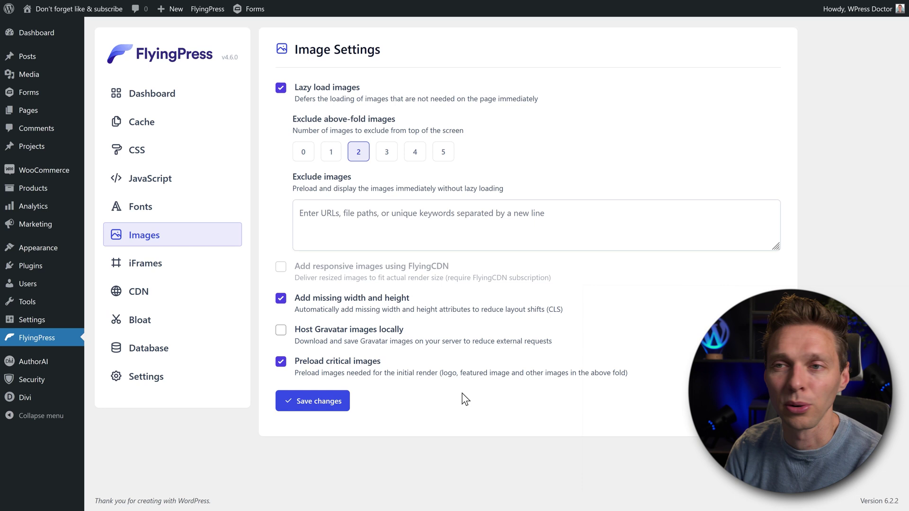
pyautogui.click(309, 401)
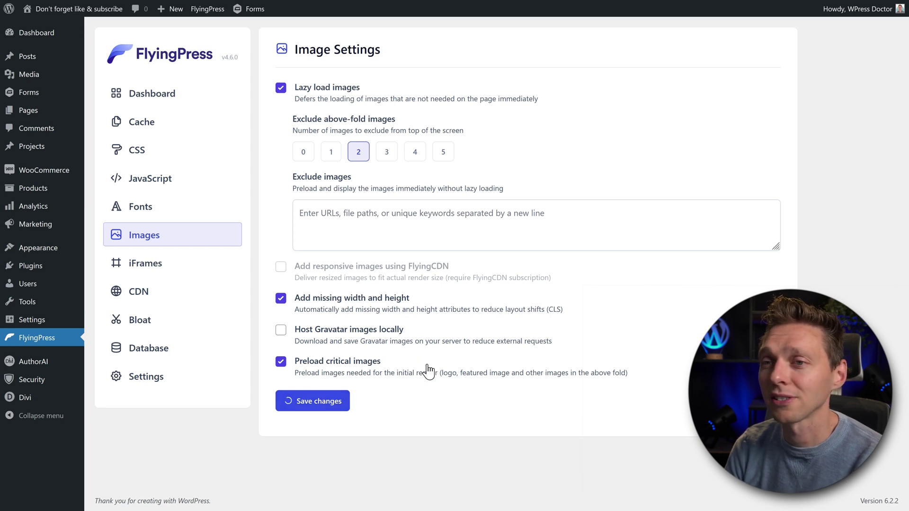
# - Turn on Lazy load iFrames and YouTube placeholder images, then save the iFrame settings
pyautogui.click(146, 265)
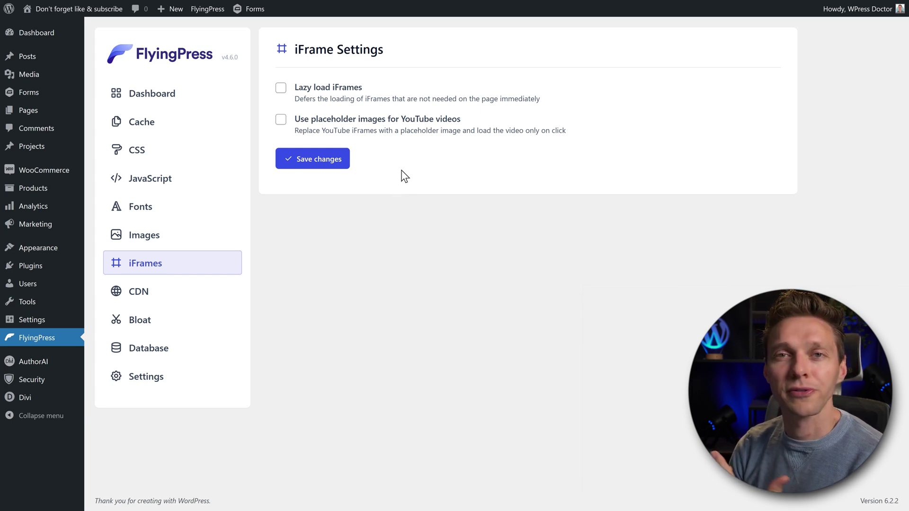
pyautogui.click(336, 88)
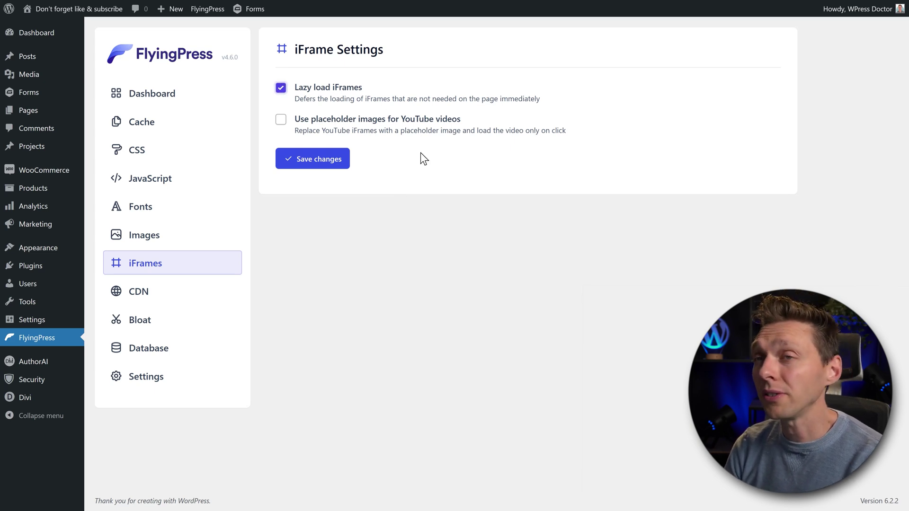
pyautogui.click(339, 119)
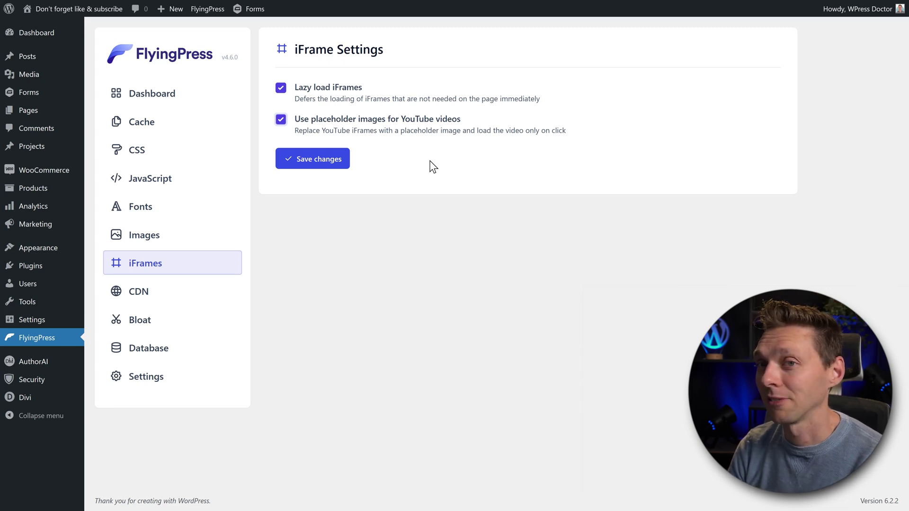
pyautogui.click(338, 160)
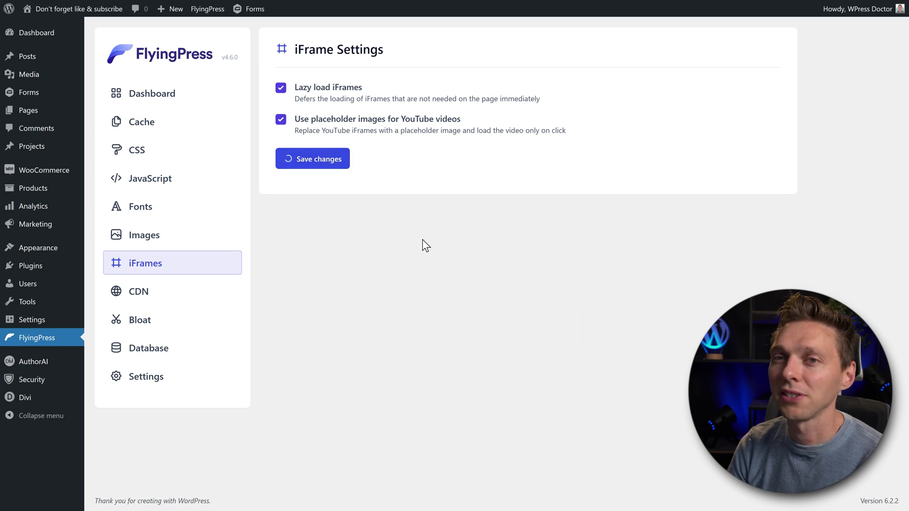
# - Check the CDN settings with Enable CDN left off, then go to Bloat settings
pyautogui.click(153, 297)
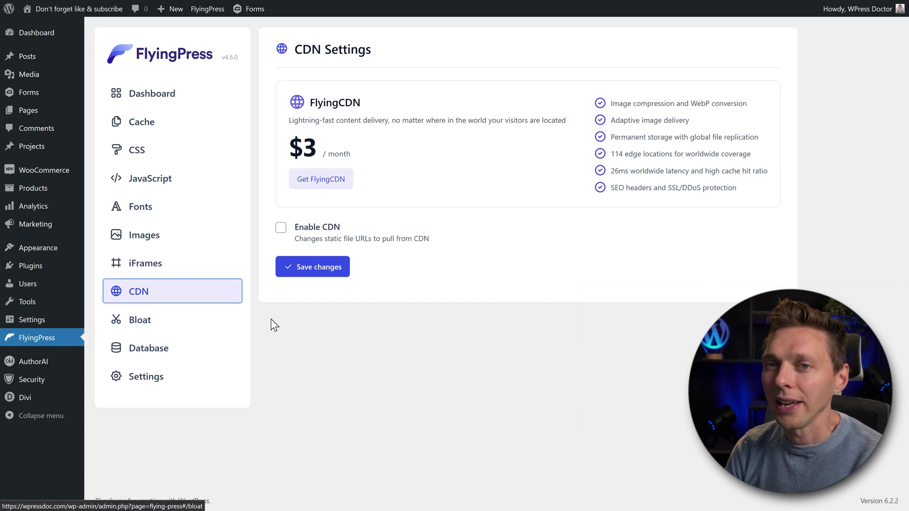
pyautogui.click(126, 320)
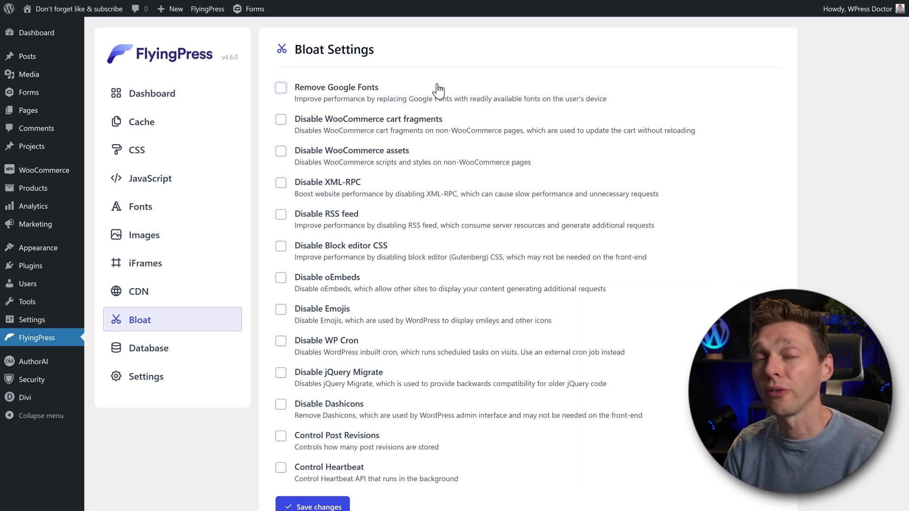
# - Leave Remove Google Fonts off and disable WooCommerce cart fragments and WooCommerce assets
pyautogui.click(354, 89)
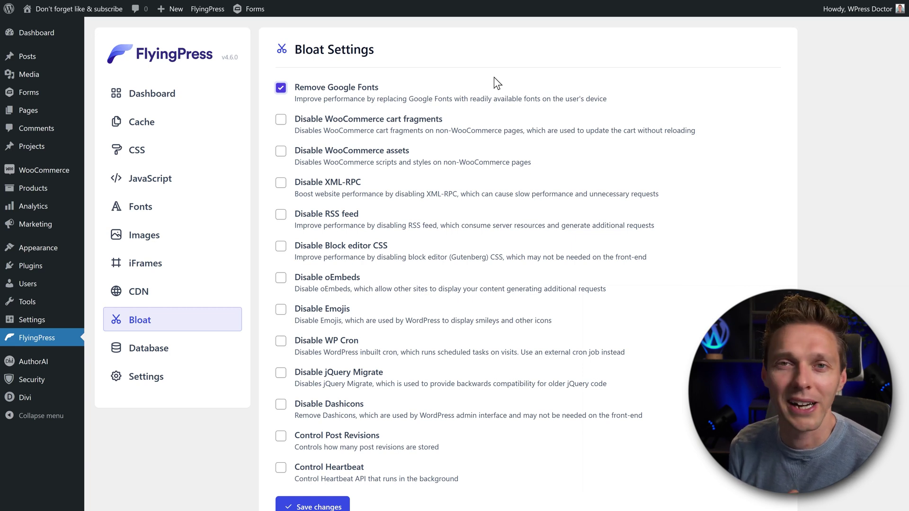
pyautogui.click(308, 92)
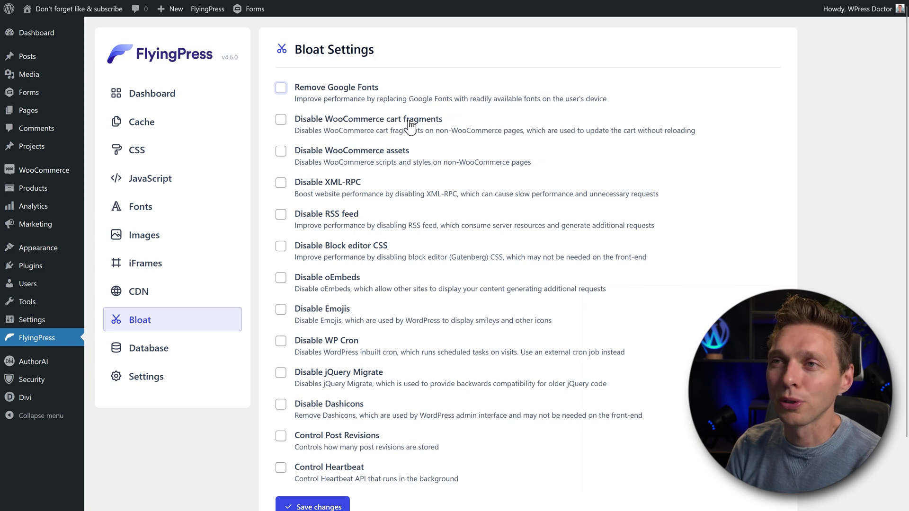
pyautogui.click(350, 132)
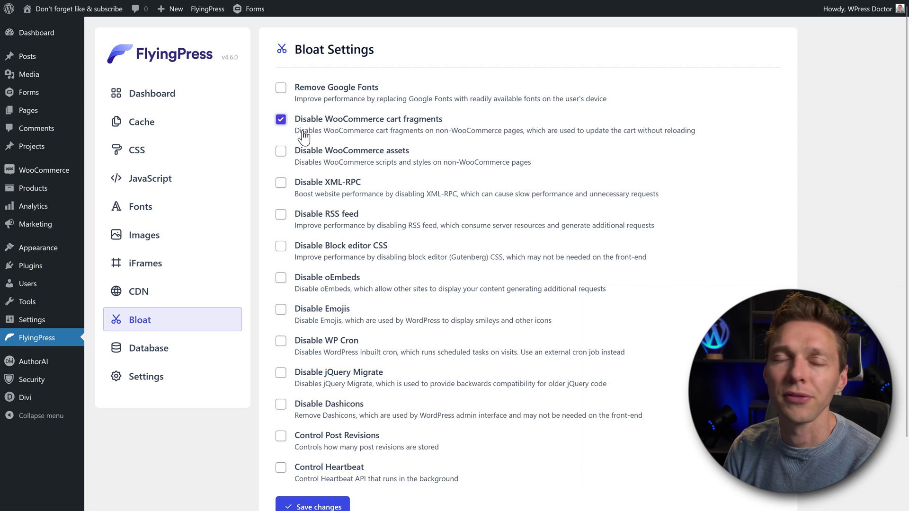
pyautogui.click(363, 152)
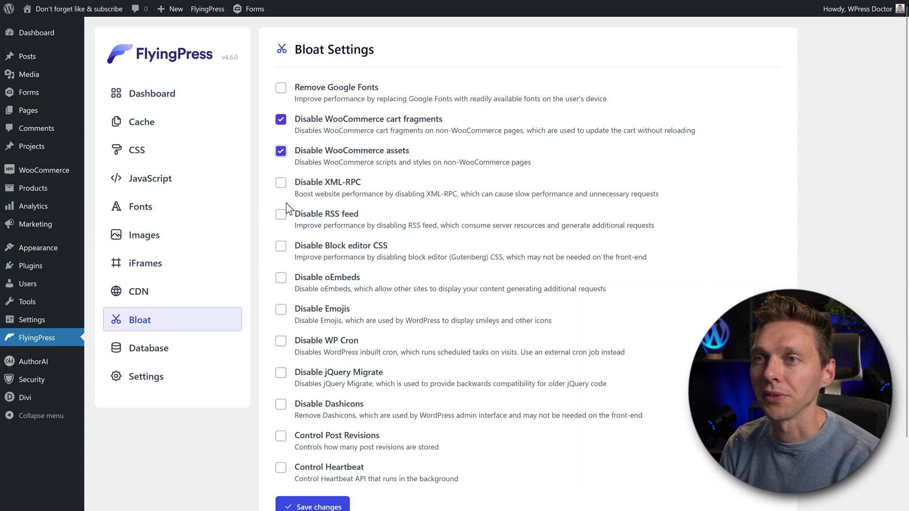
# - Disable XML-RPC, the RSS feed, Block editor CSS, oEmbeds and Emojis
pyautogui.click(334, 186)
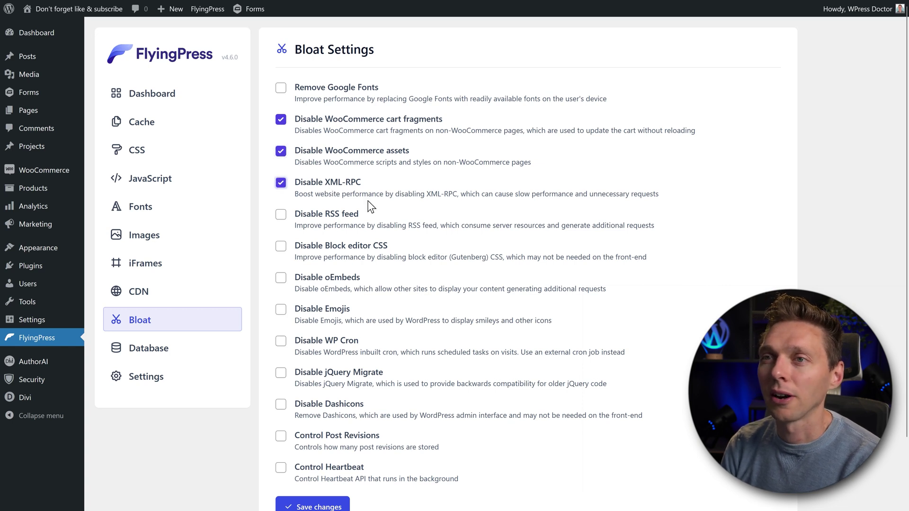
pyautogui.click(323, 223)
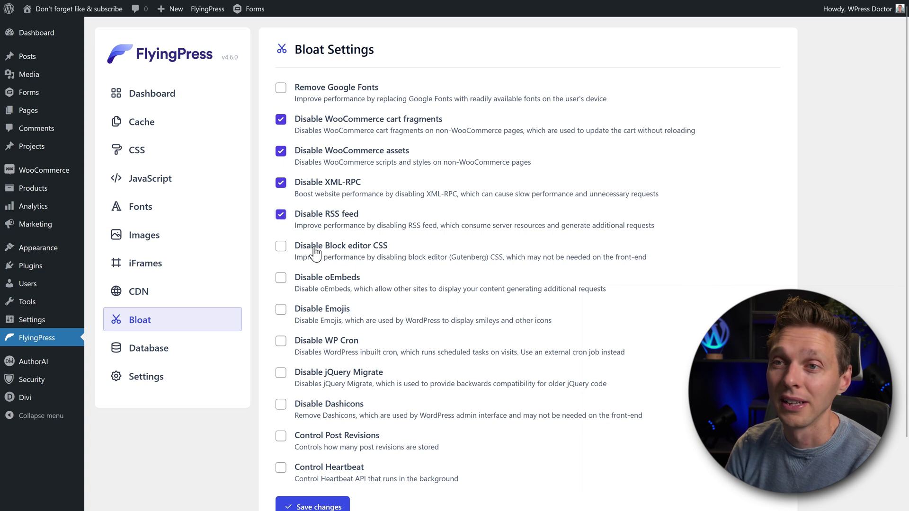
pyautogui.click(389, 254)
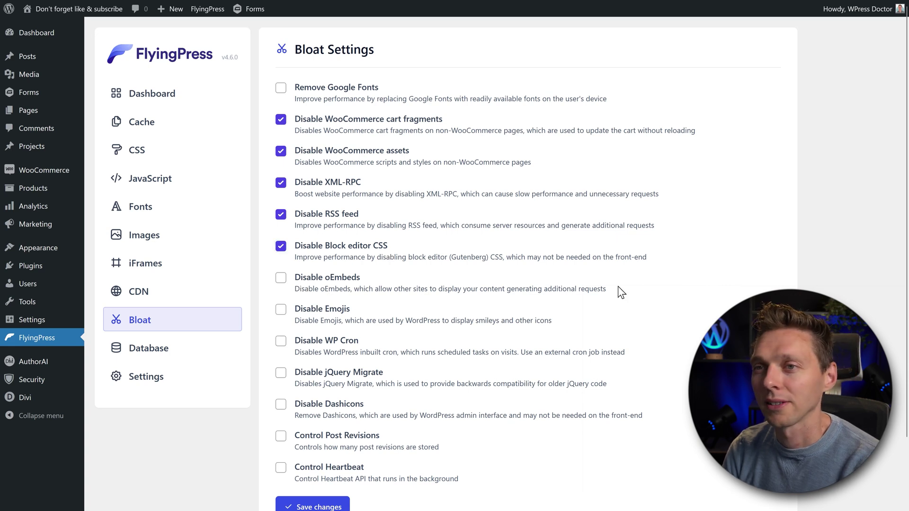
pyautogui.click(333, 283)
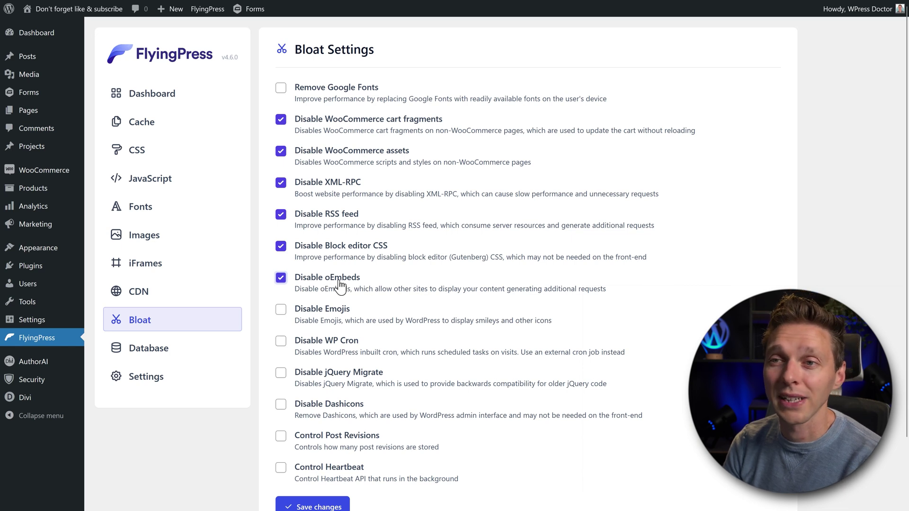
pyautogui.click(330, 315)
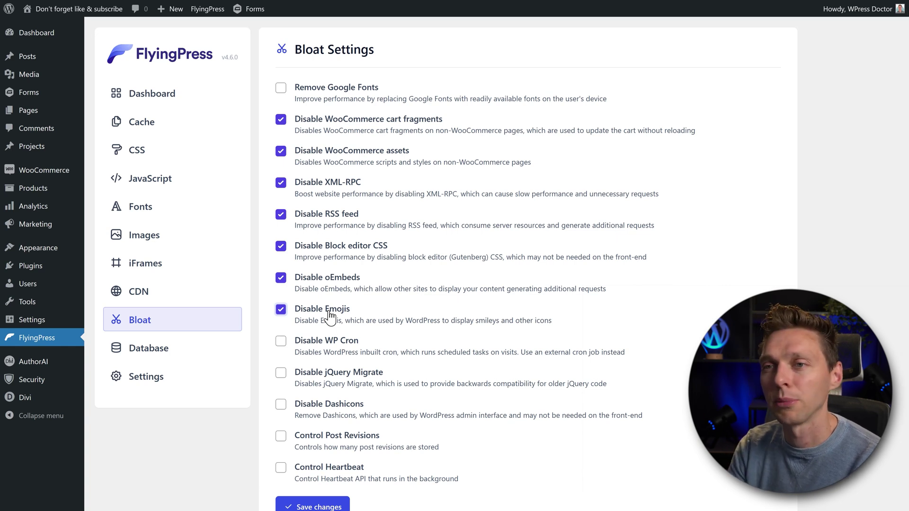
pyautogui.scroll(-1, 341, 318)
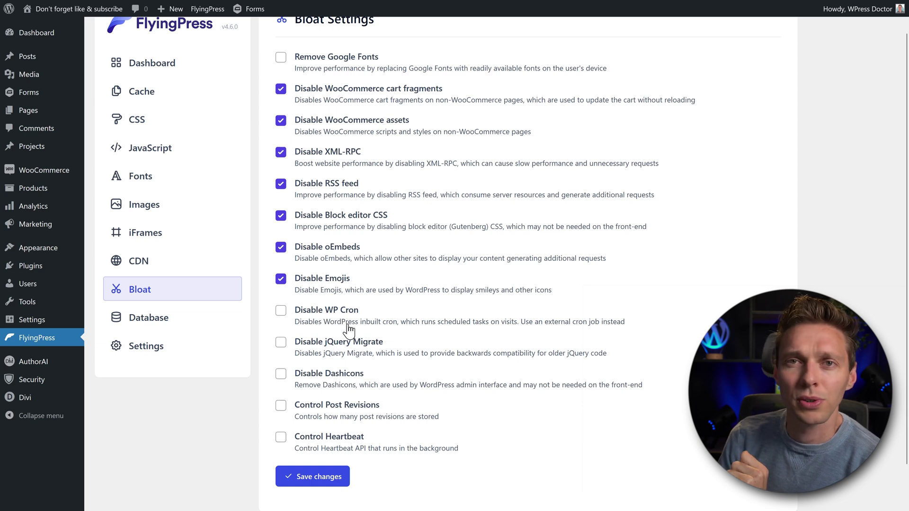
# - Tick Disable jQuery Migrate and Disable Dashicons, and enable Control Post Revisions limited to 10
pyautogui.click(333, 348)
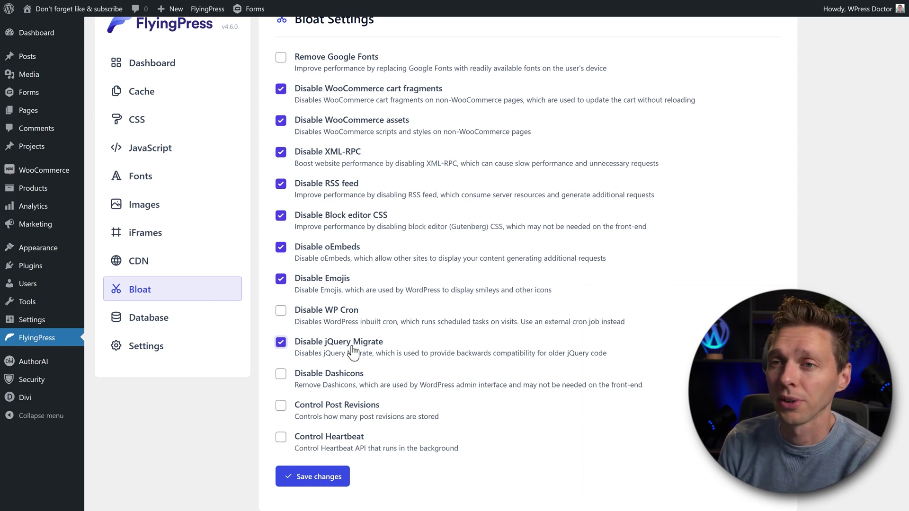
pyautogui.click(326, 381)
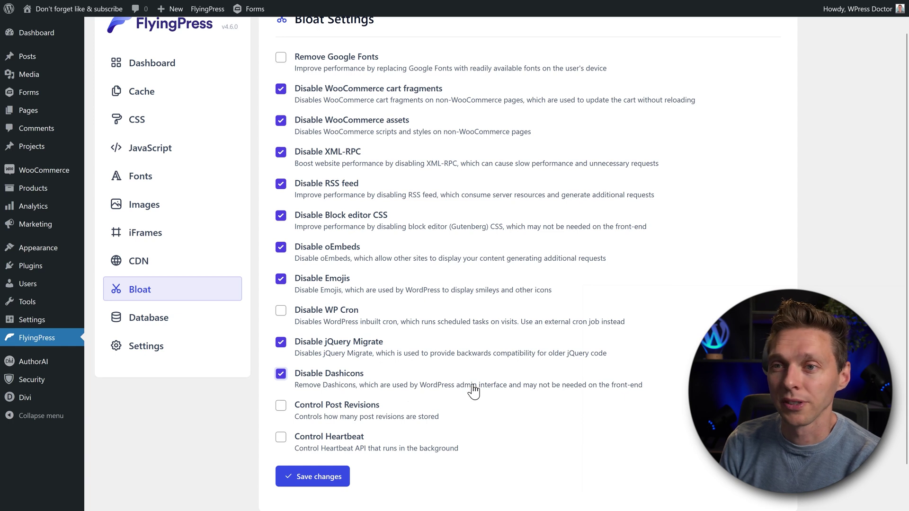
pyautogui.click(327, 407)
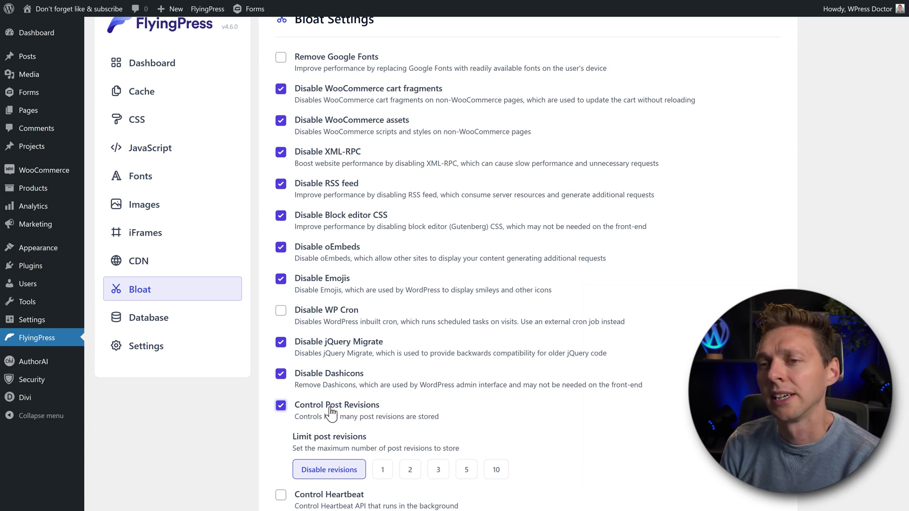
pyautogui.click(471, 471)
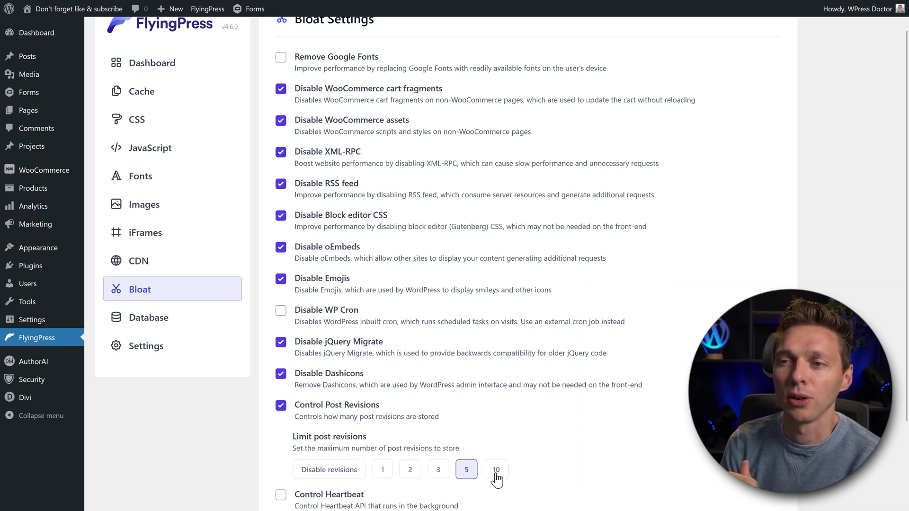
pyautogui.click(495, 476)
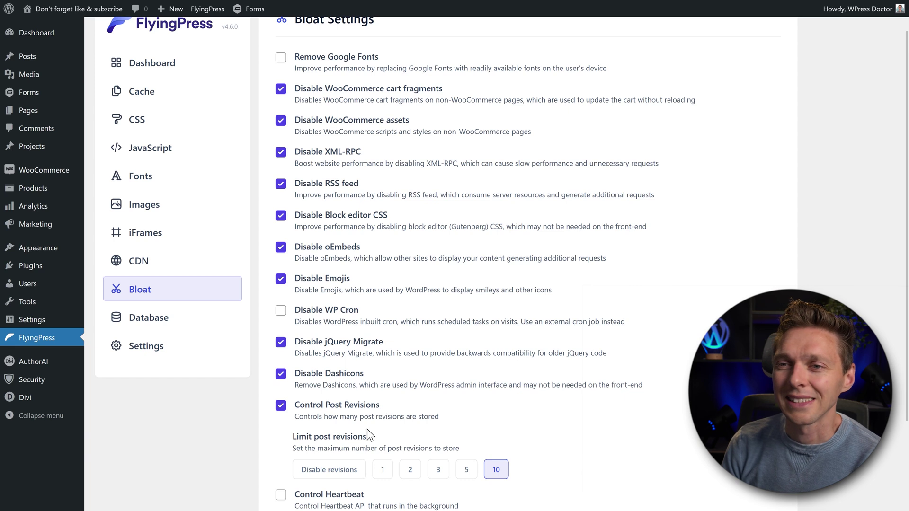
pyautogui.click(316, 409)
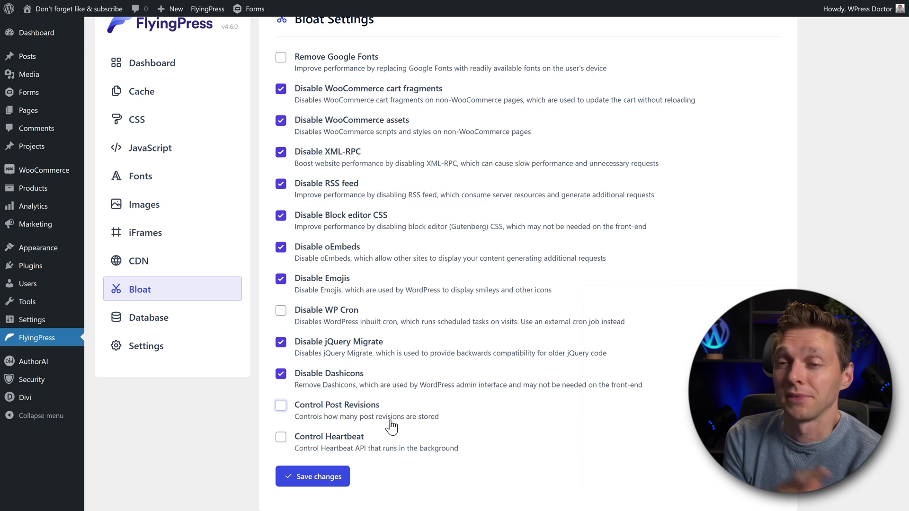
pyautogui.click(340, 416)
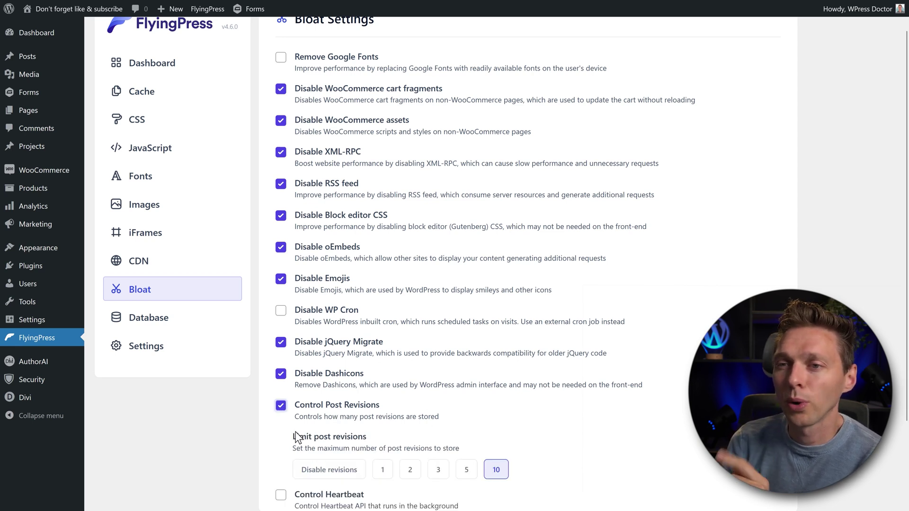
pyautogui.click(496, 471)
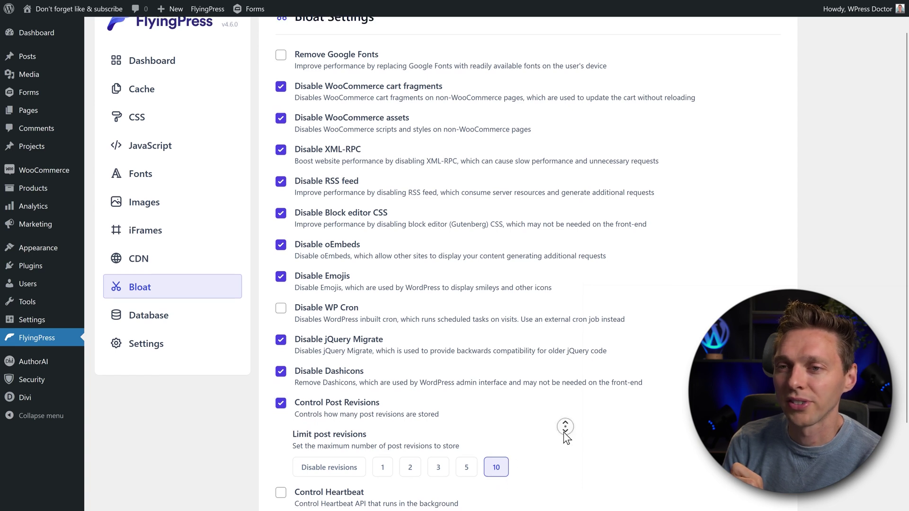
# - Enable Control Heartbeat at a 60-second frequency, only while editing posts, and save the settings
pyautogui.scroll(-3, 566, 426)
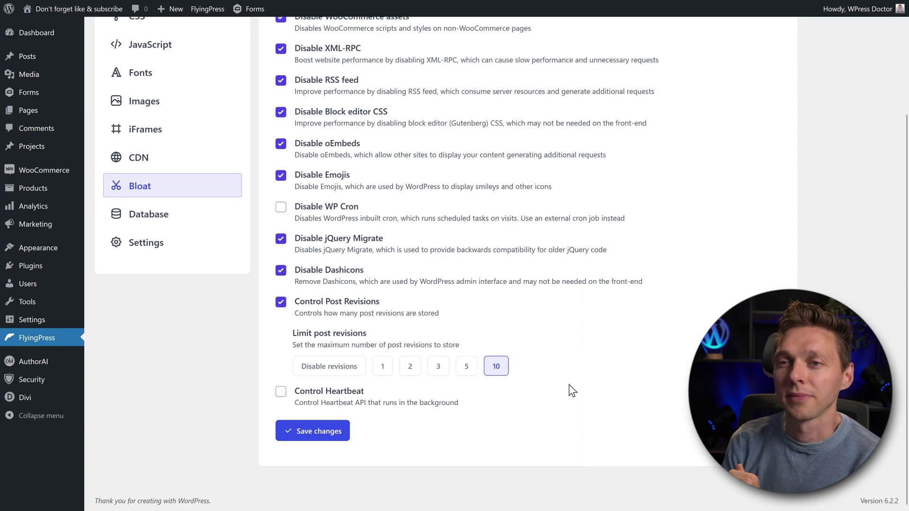
pyautogui.click(334, 400)
pyautogui.middleClick(606, 385)
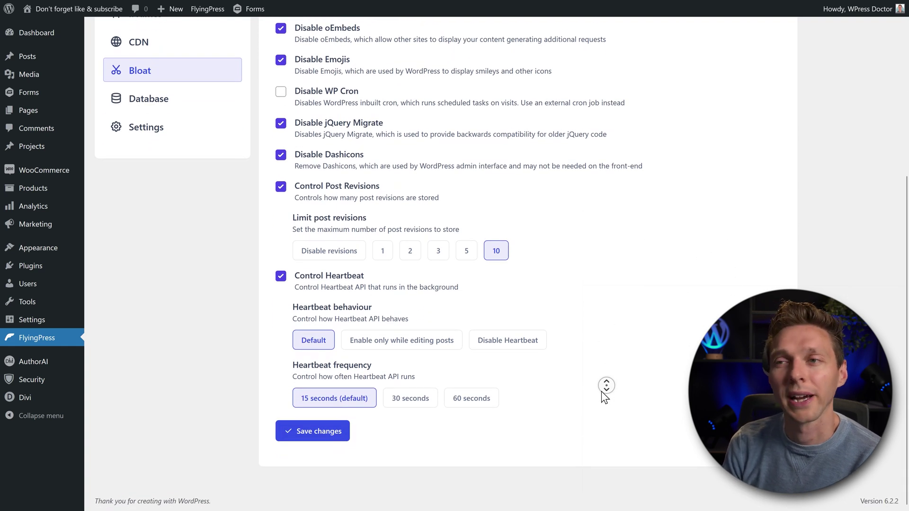
pyautogui.click(601, 391)
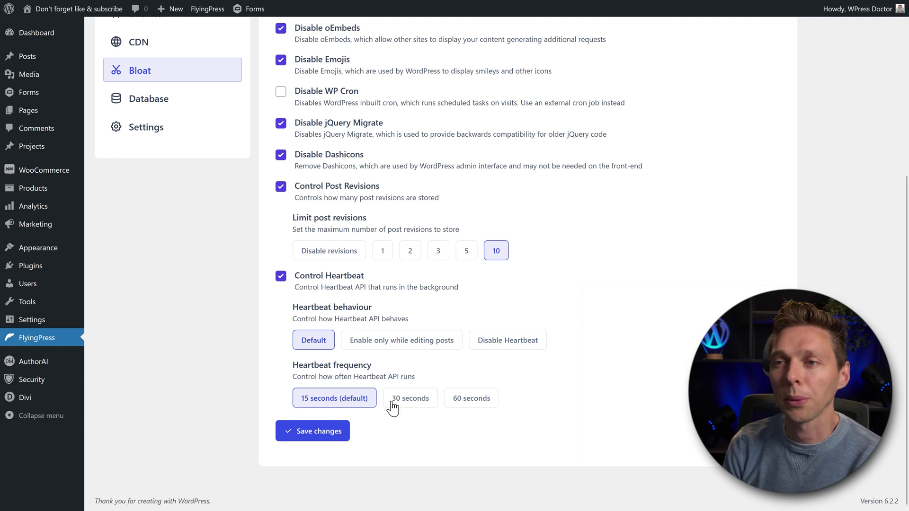
pyautogui.click(474, 404)
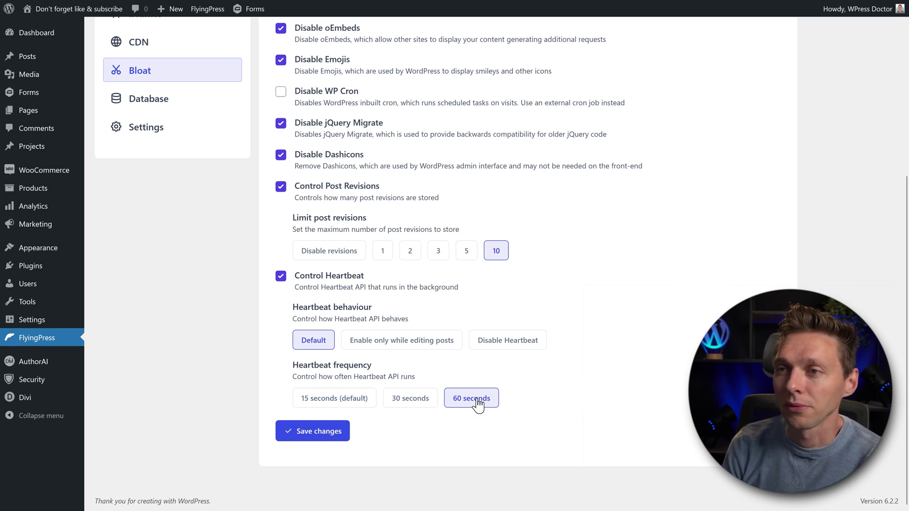
pyautogui.click(401, 348)
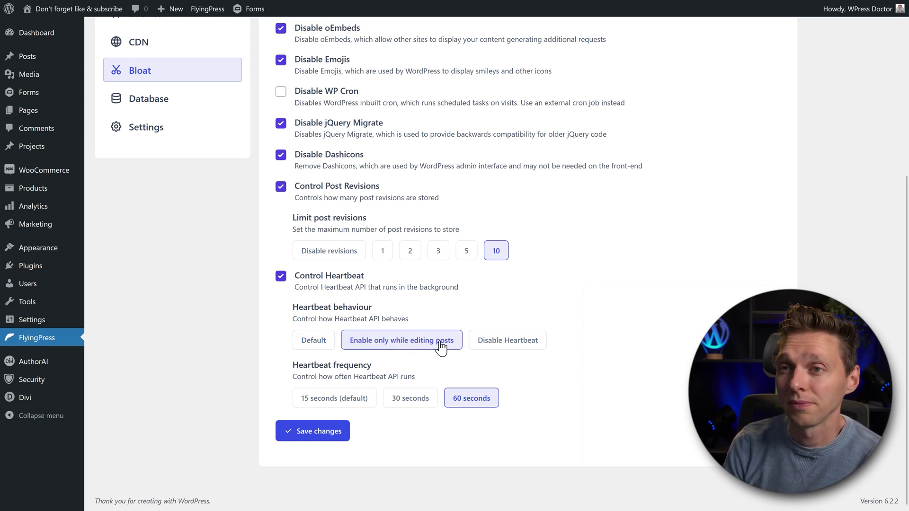
pyautogui.click(316, 438)
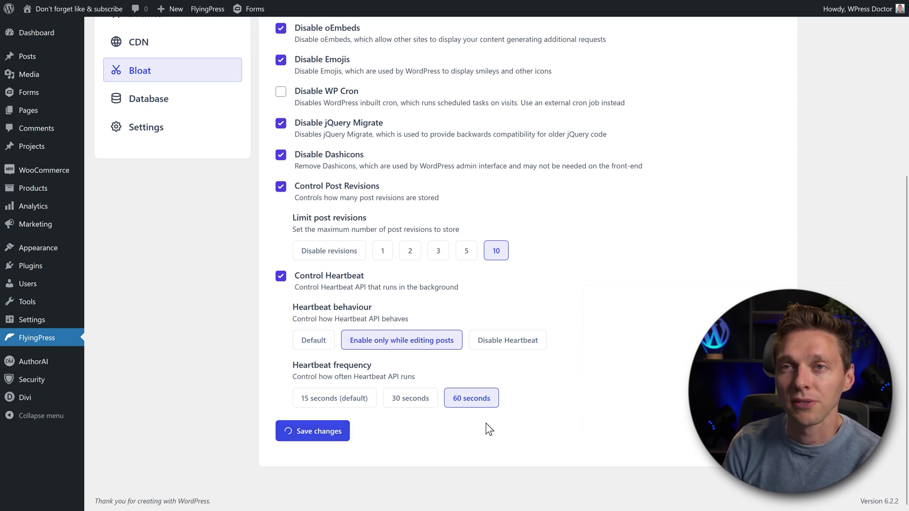
# - On the Database page, tick all eight cleanup options from Post revisions through Optimize tables
pyautogui.click(147, 106)
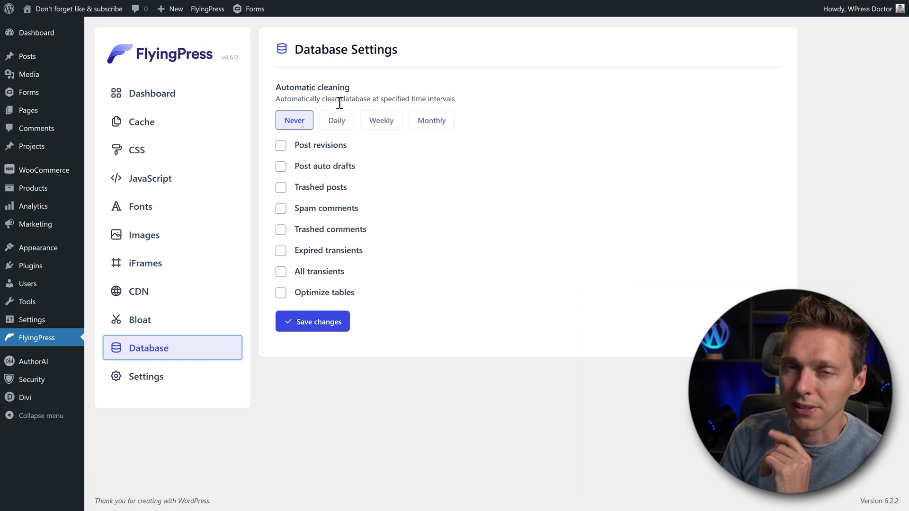
pyautogui.click(282, 146)
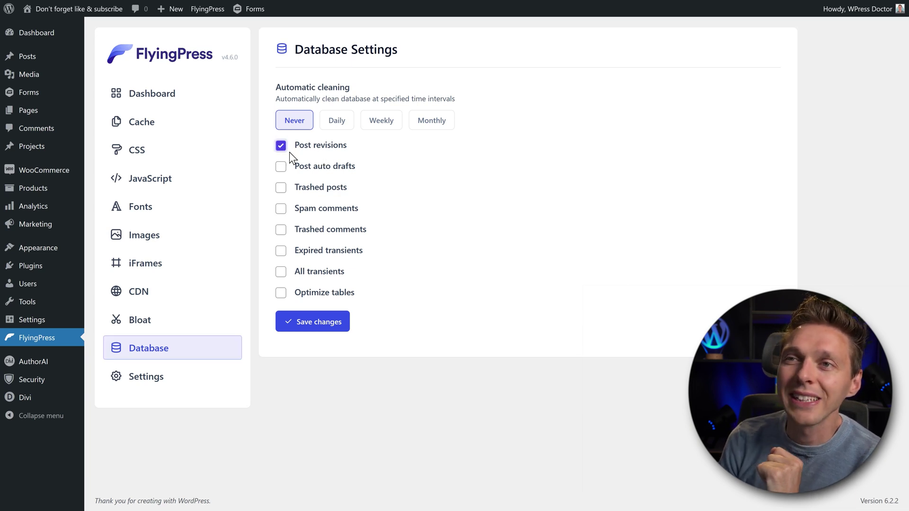
pyautogui.click(283, 168)
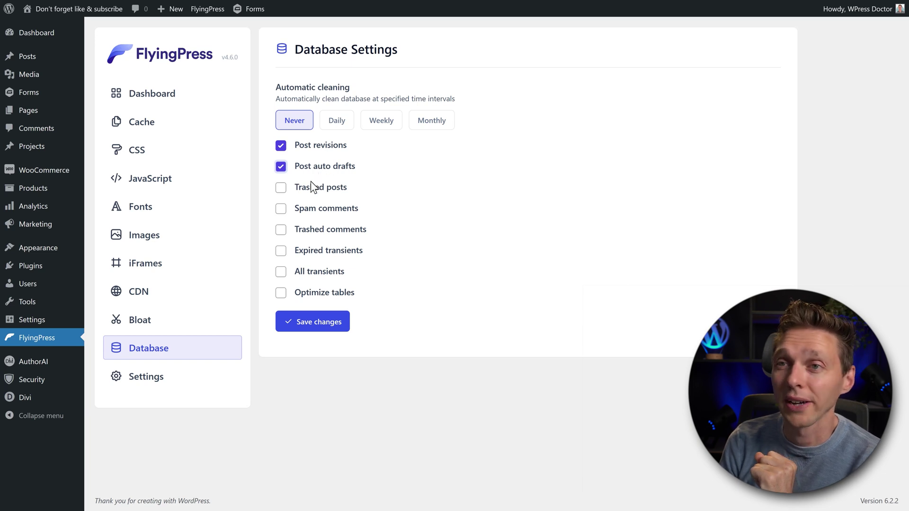
pyautogui.click(320, 191)
pyautogui.click(324, 212)
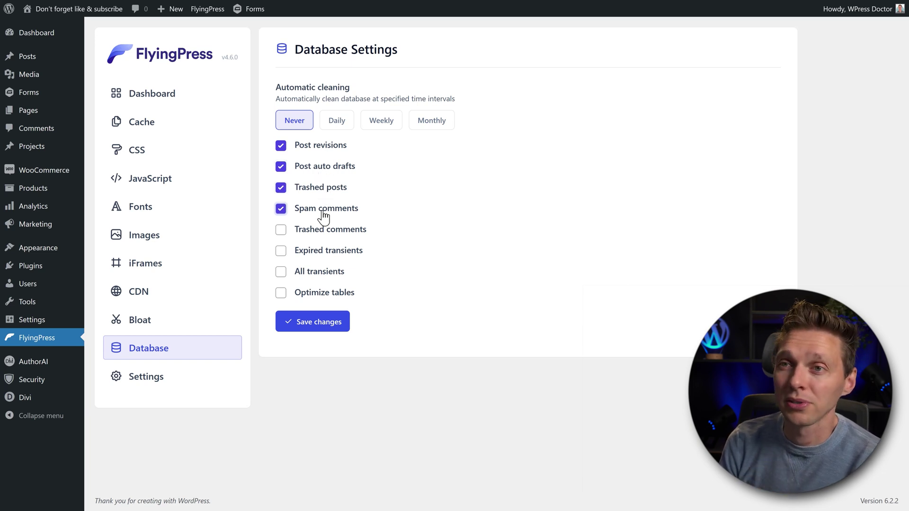
pyautogui.click(331, 231)
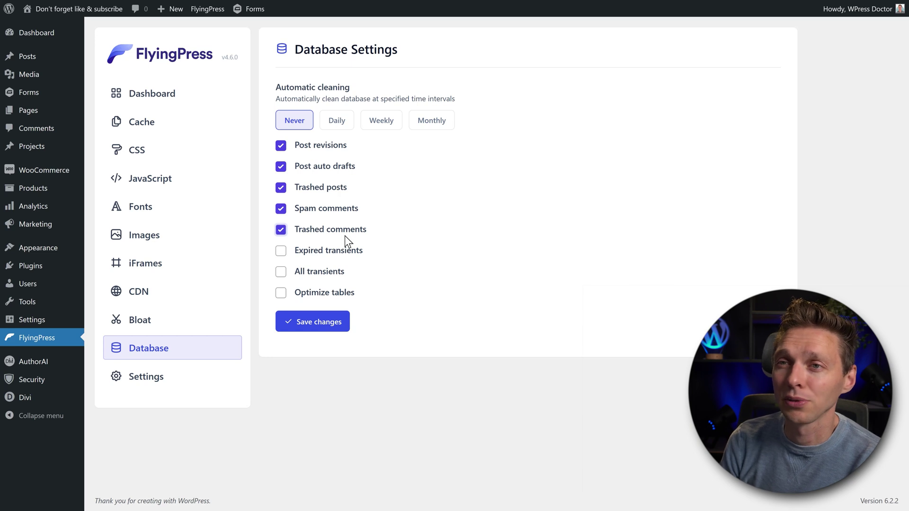
pyautogui.click(316, 255)
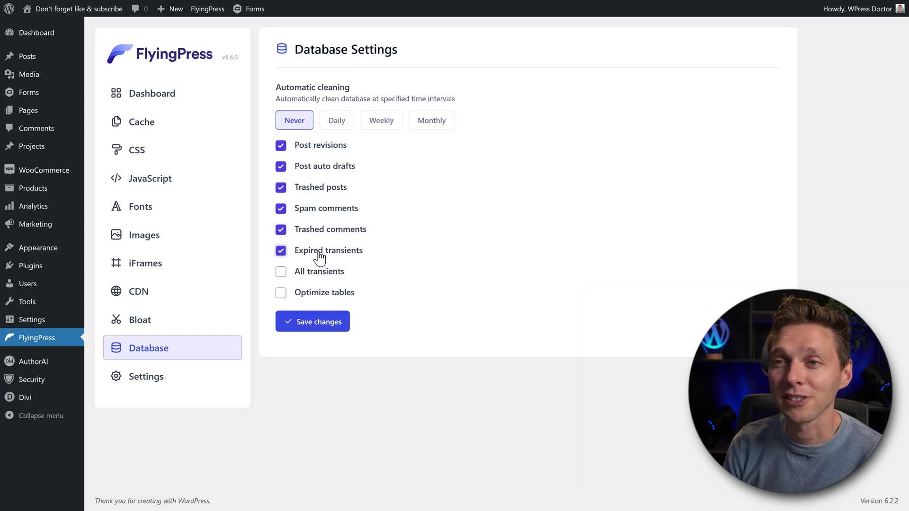
pyautogui.click(316, 272)
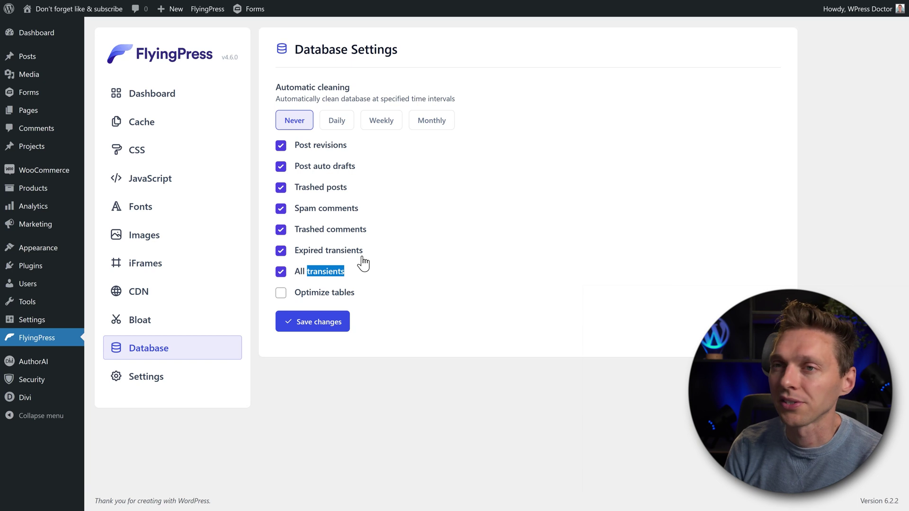
pyautogui.moveTo(368, 298); pyautogui.dragTo(297, 302)
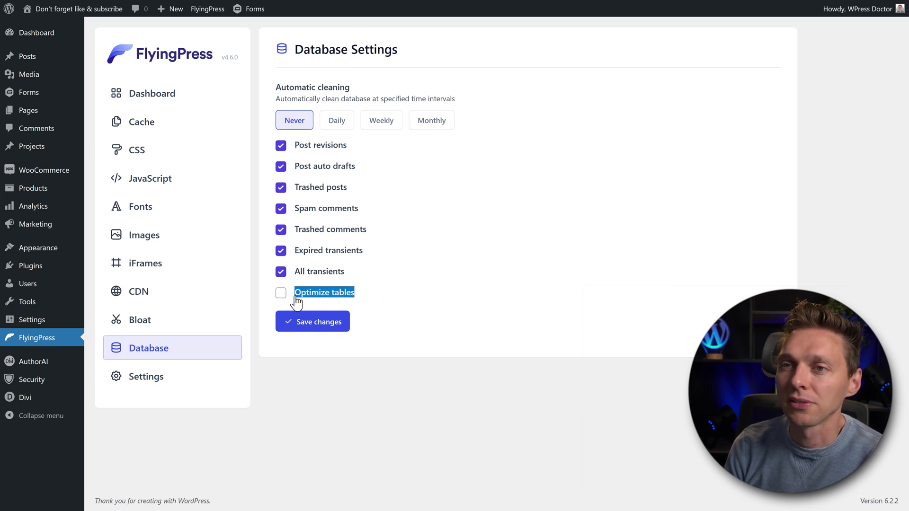
pyautogui.click(281, 293)
pyautogui.click(404, 290)
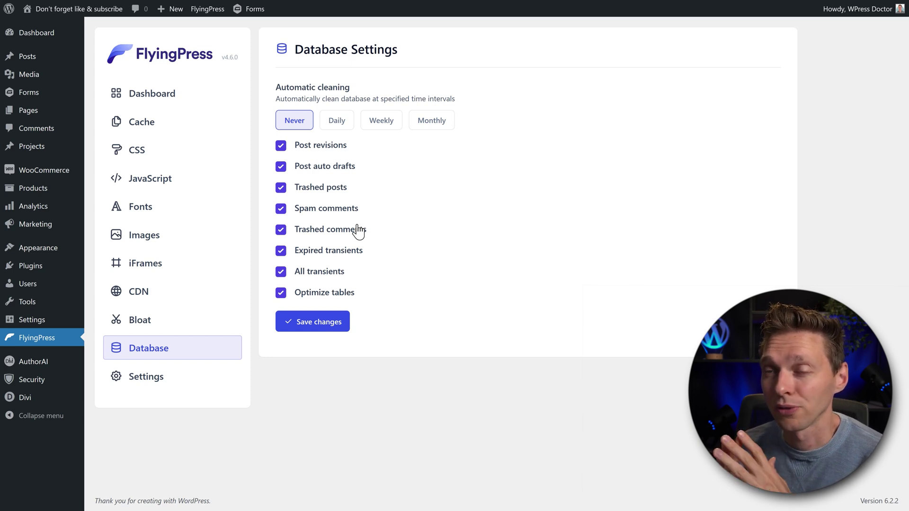
# - Untick all eight database cleanup options and save the database settings
pyautogui.click(315, 146)
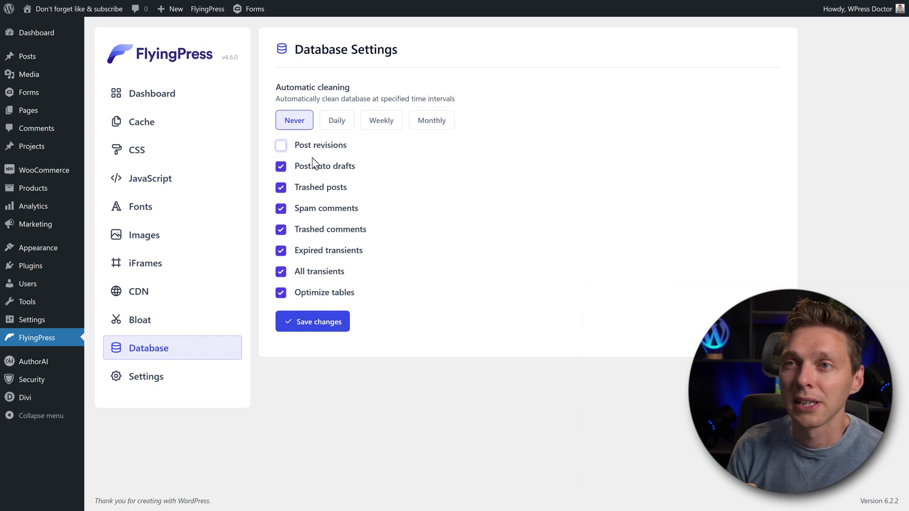
pyautogui.click(313, 166)
pyautogui.click(311, 187)
pyautogui.click(308, 251)
pyautogui.click(308, 209)
pyautogui.click(305, 232)
pyautogui.click(307, 272)
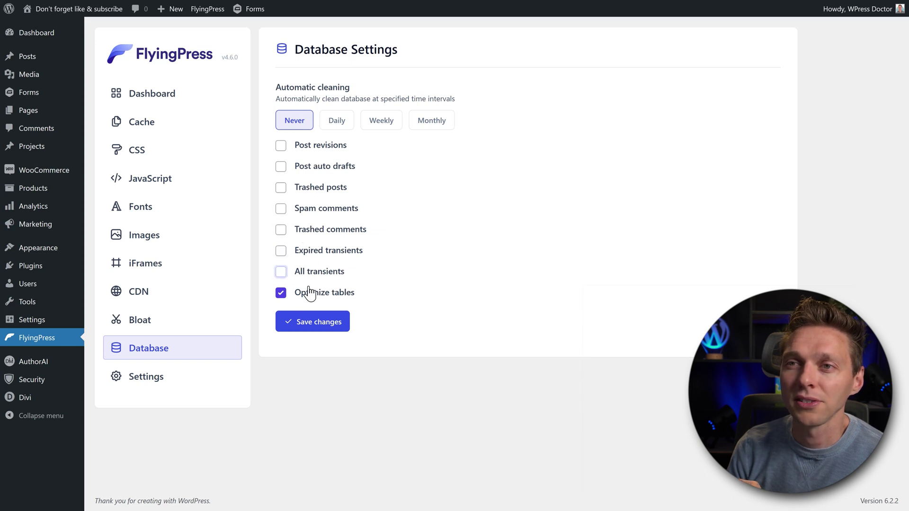
pyautogui.click(305, 292)
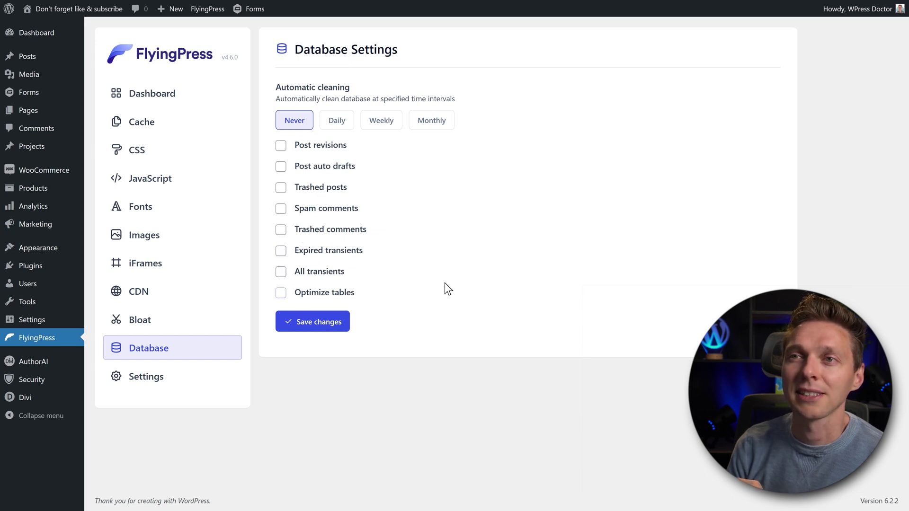
pyautogui.click(321, 327)
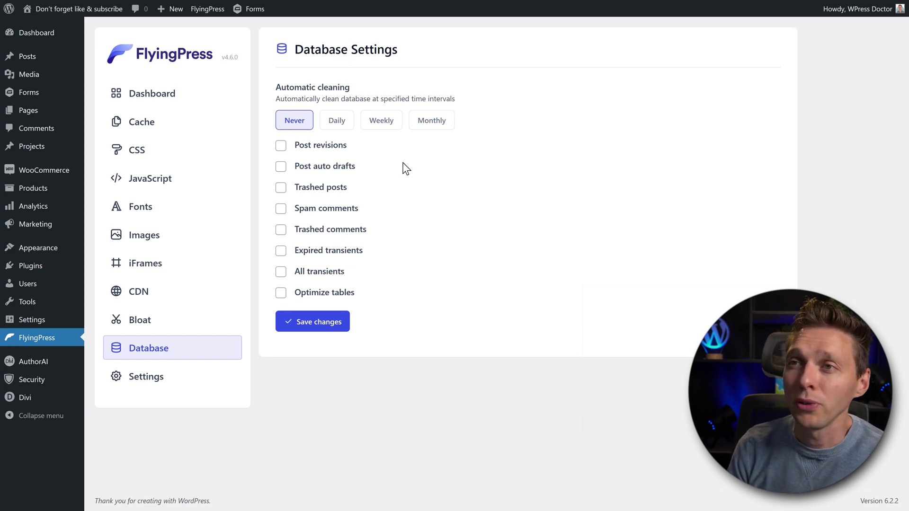
# - Leave automatic cleaning at Never after trying Monthly and Weekly, then go to FlyingPress Settings
pyautogui.click(426, 124)
pyautogui.click(396, 126)
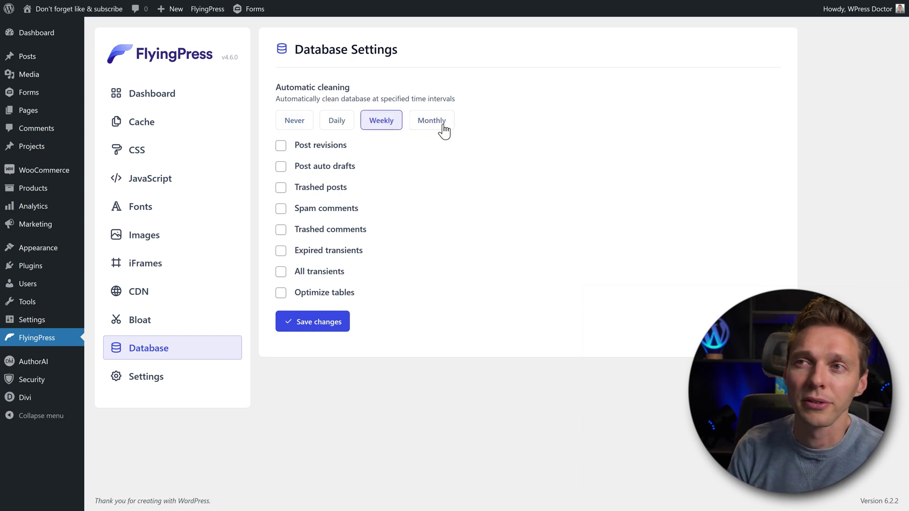
pyautogui.click(301, 124)
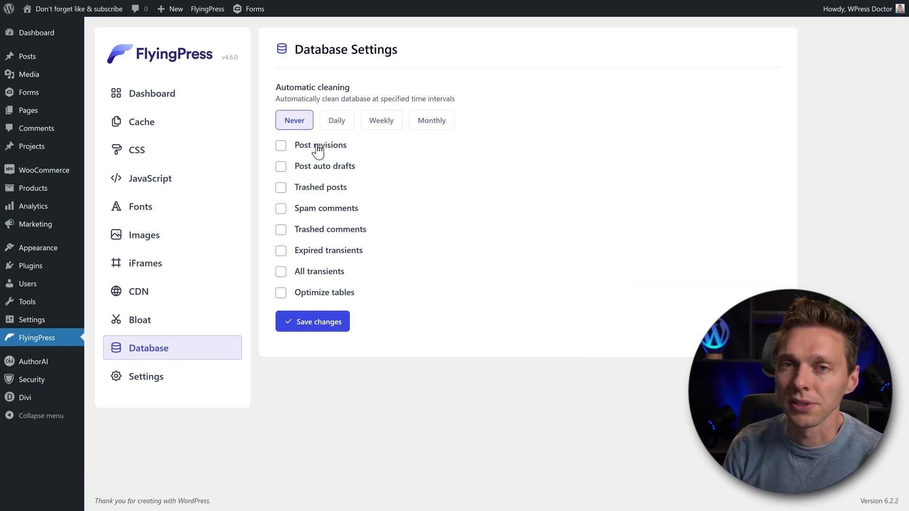
pyautogui.click(149, 380)
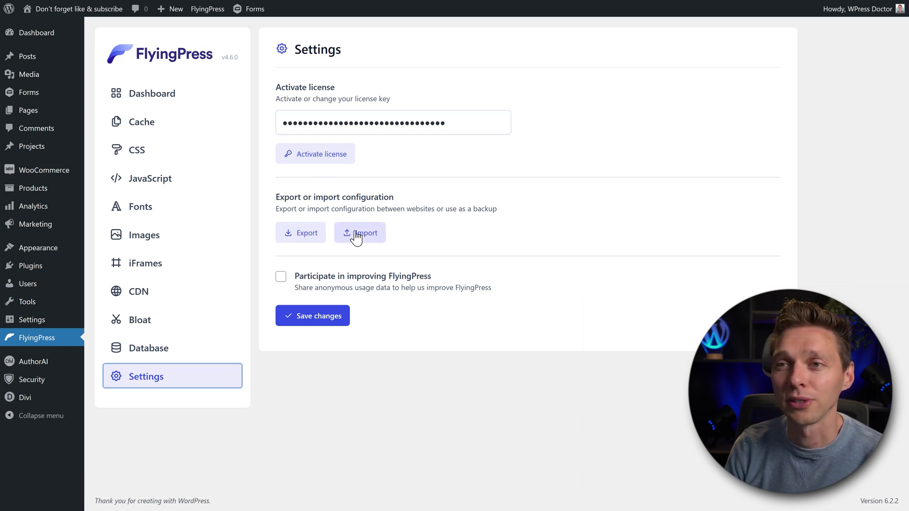
# - Tick 'Participate in improving FlyingPress', save it, and return to the FlyingPress Dashboard
pyautogui.click(328, 279)
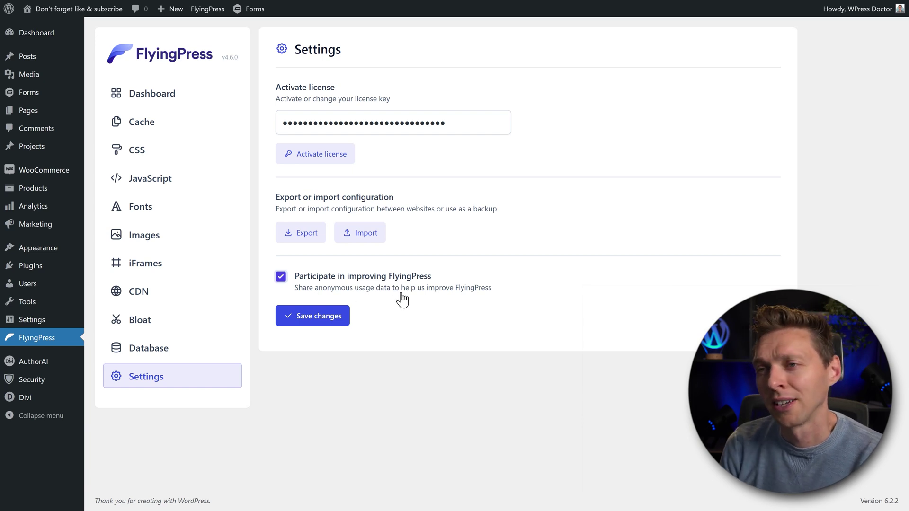
pyautogui.click(338, 316)
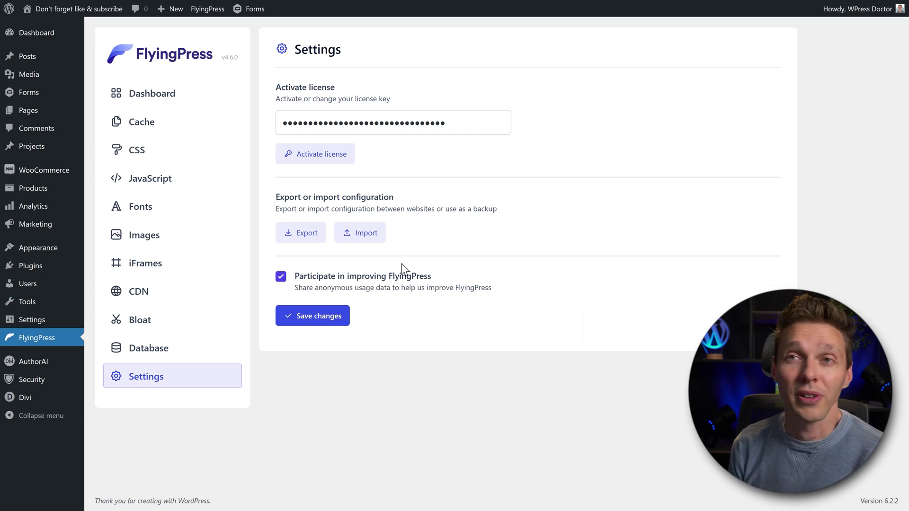
pyautogui.click(178, 91)
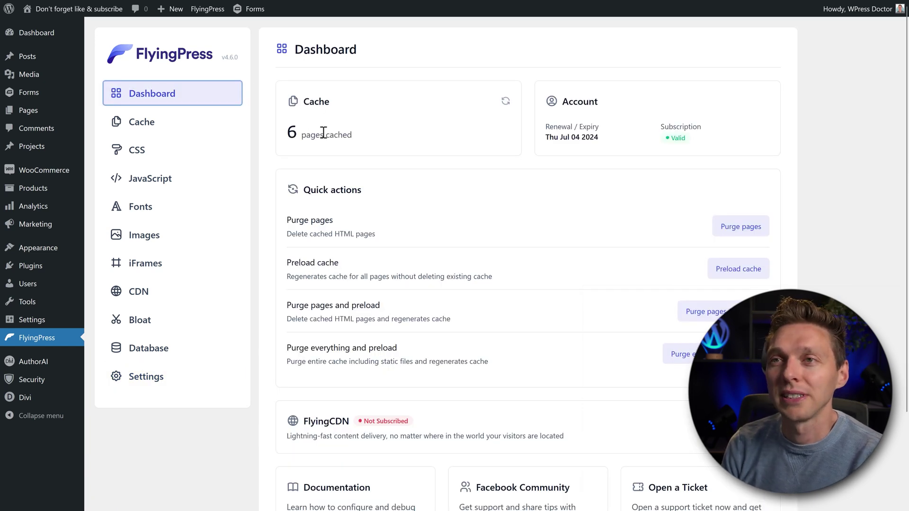
# - Refresh the Cache card so the count rises from 6 to 13 pages cached
pyautogui.moveTo(356, 136); pyautogui.dragTo(301, 136)
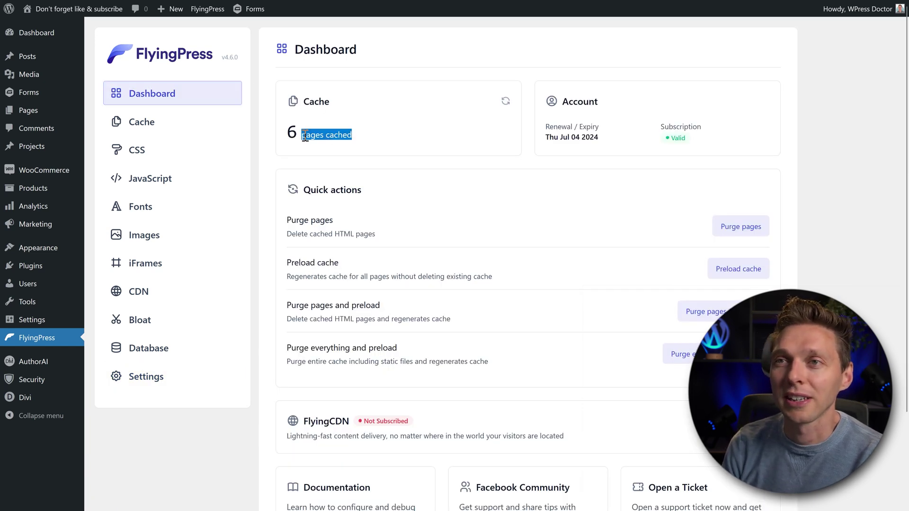
pyautogui.click(505, 101)
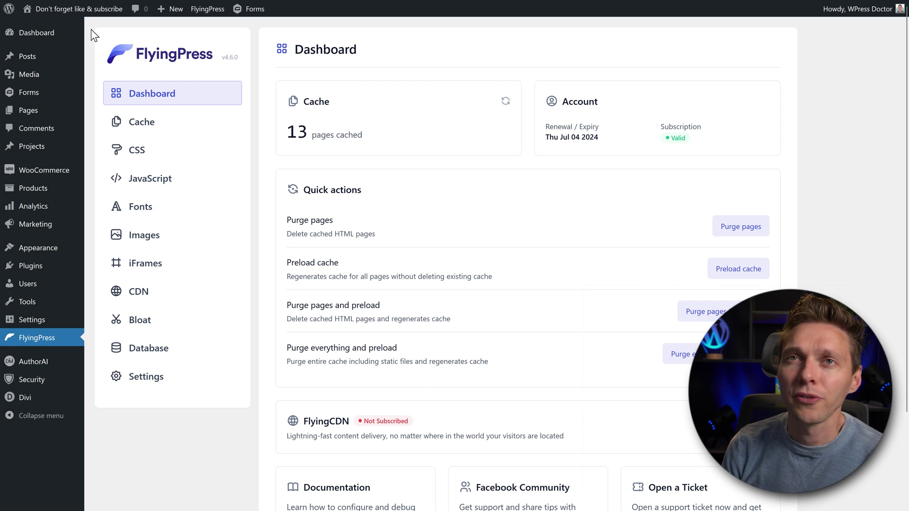
# - Open the live Orangefit site in a new private window and scroll through the homepage
pyautogui.moveTo(81, 19)
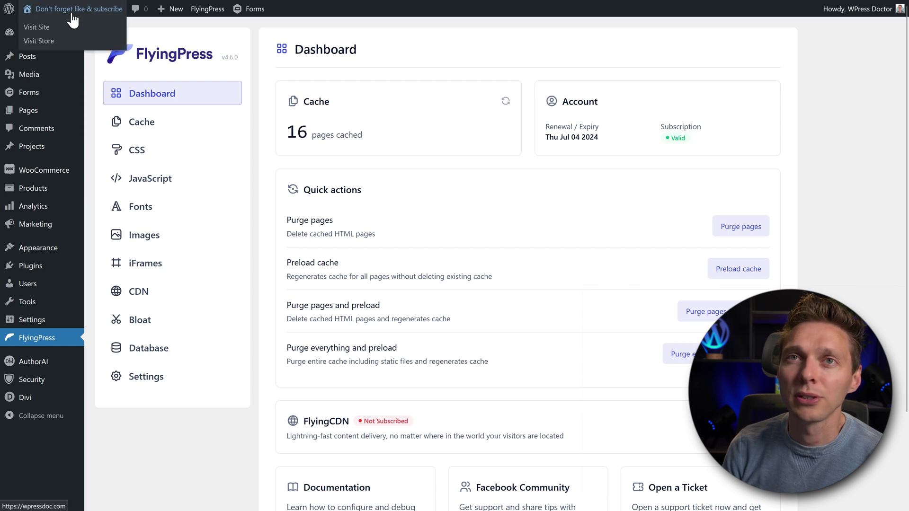
pyautogui.rightClick(42, 28)
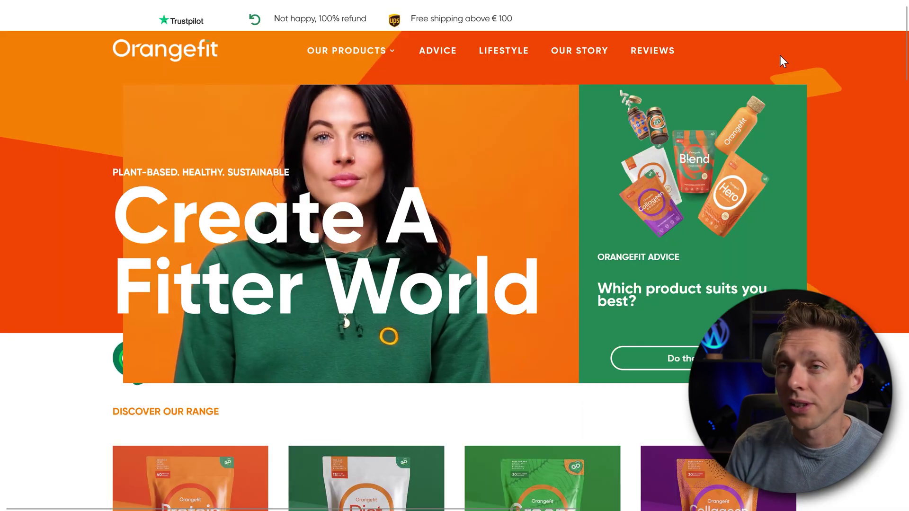
pyautogui.middleClick(290, 61)
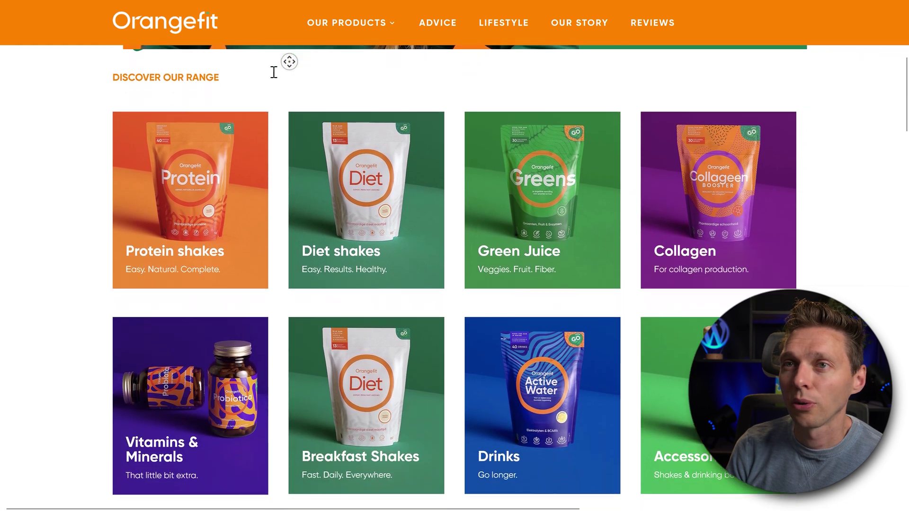
pyautogui.middleClick(273, 73)
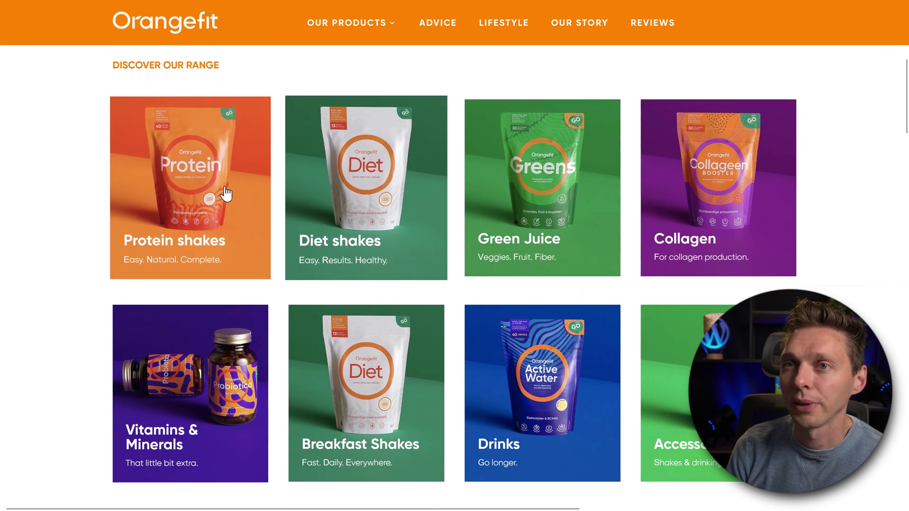
pyautogui.middleClick(223, 186)
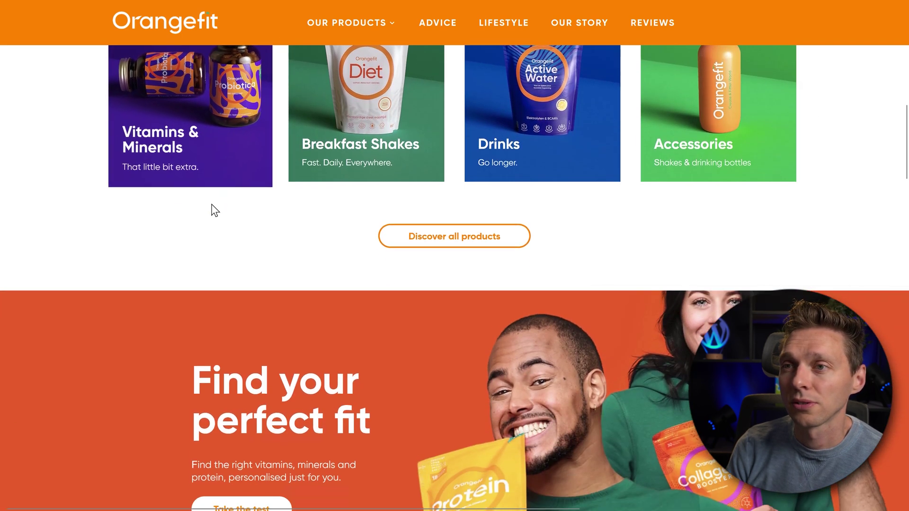
pyautogui.middleClick(303, 230)
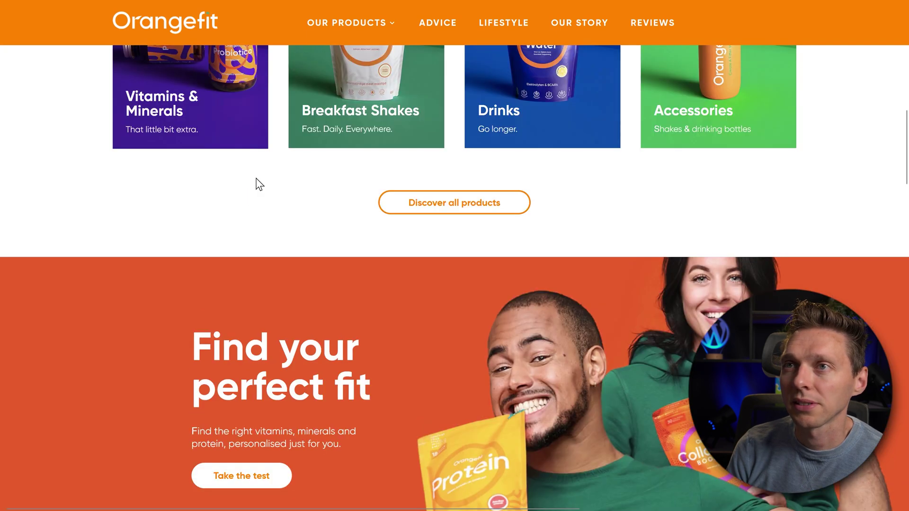
# - Go to Our Products > Protein and switch between the Chocolate and Vanilla flavours
pyautogui.click(339, 33)
pyautogui.click(220, 164)
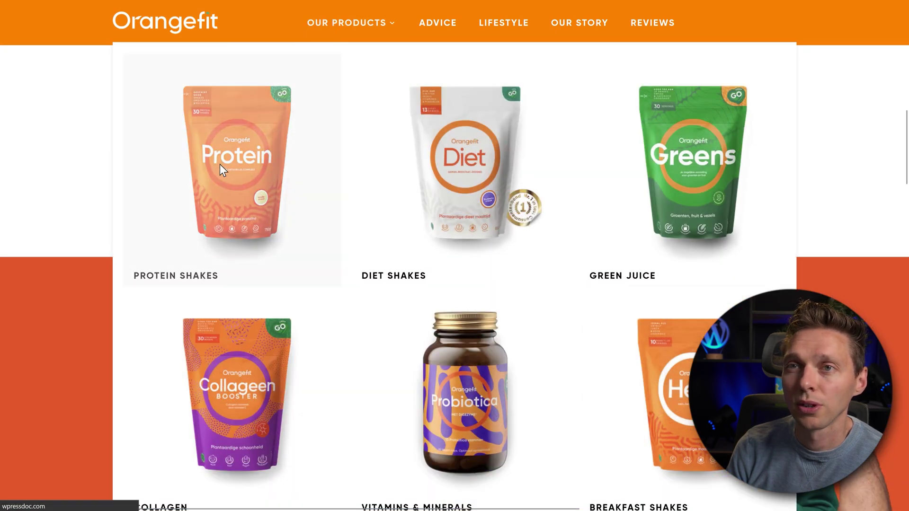
pyautogui.middleClick(116, 190)
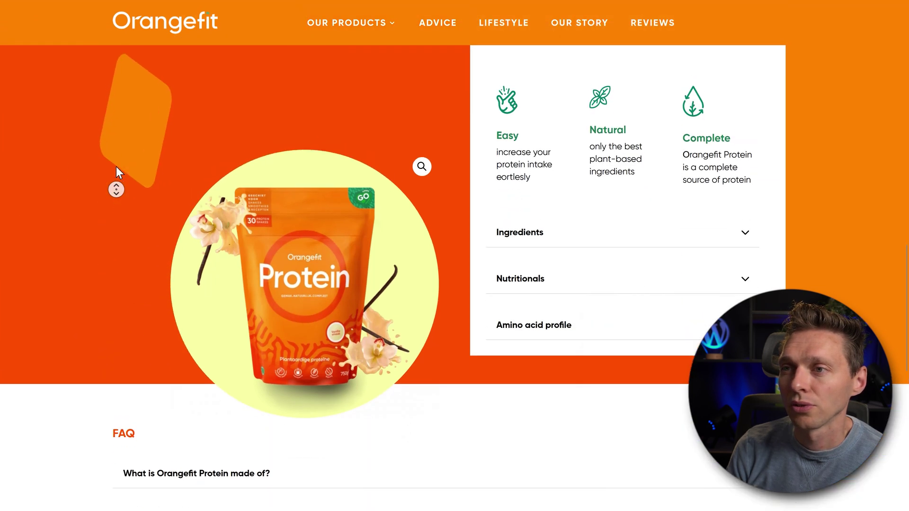
pyautogui.moveTo(116, 166)
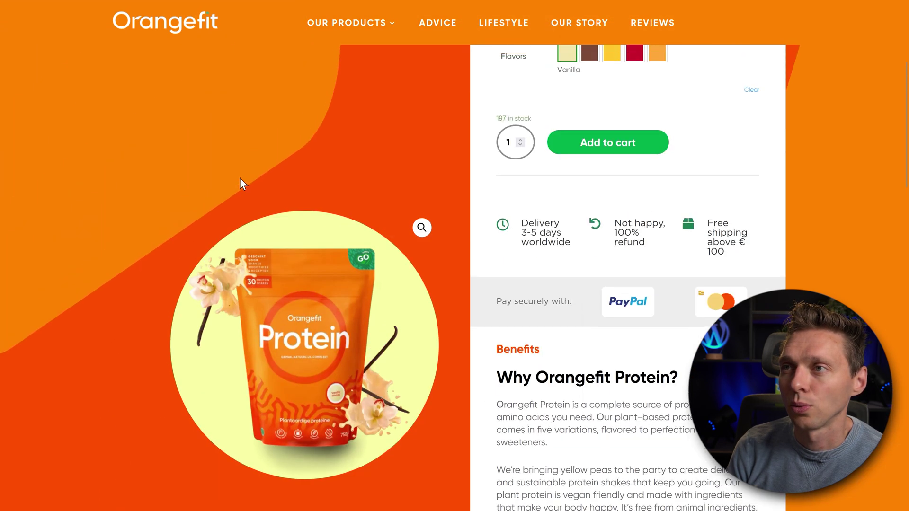
pyautogui.click(550, 168)
pyautogui.click(595, 168)
pyautogui.click(567, 169)
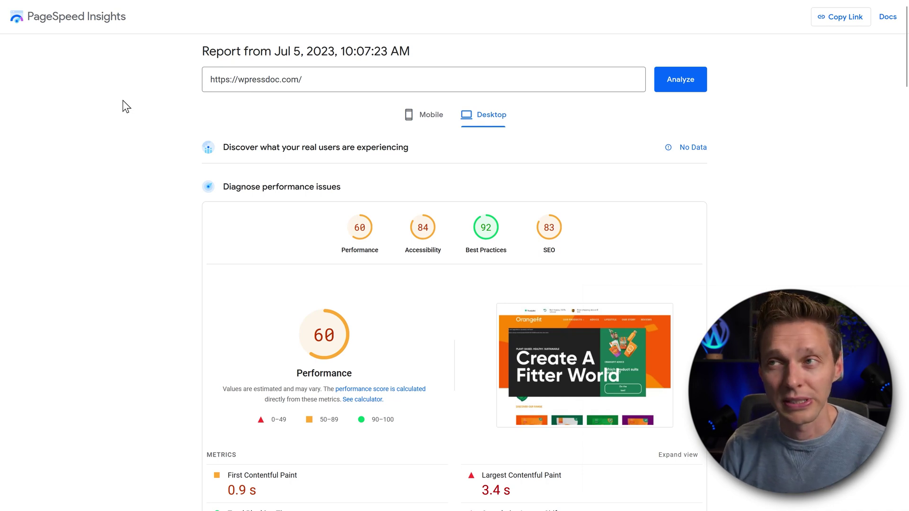
# - Copy the PageSpeed report address into a new tab placed beside the original
pyautogui.moveTo(118, 1)
pyautogui.click(187, 33)
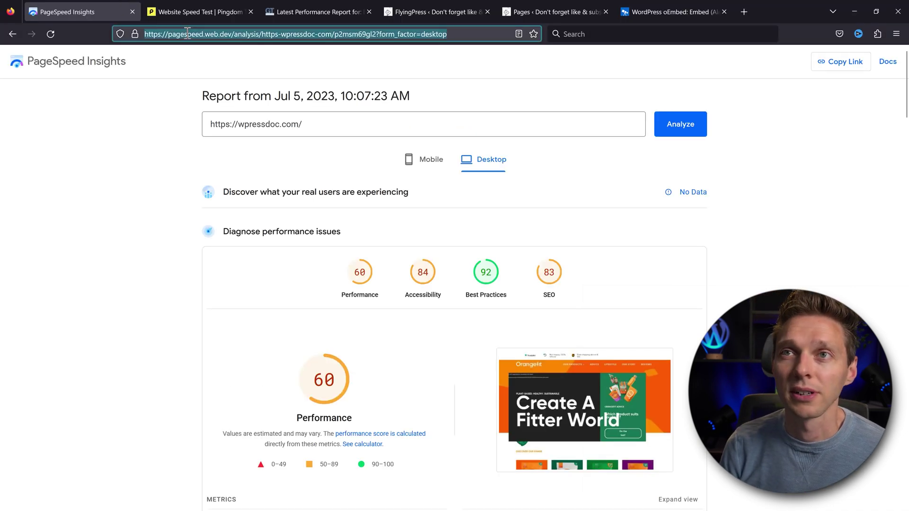
pyautogui.rightClick(192, 34)
pyautogui.click(199, 93)
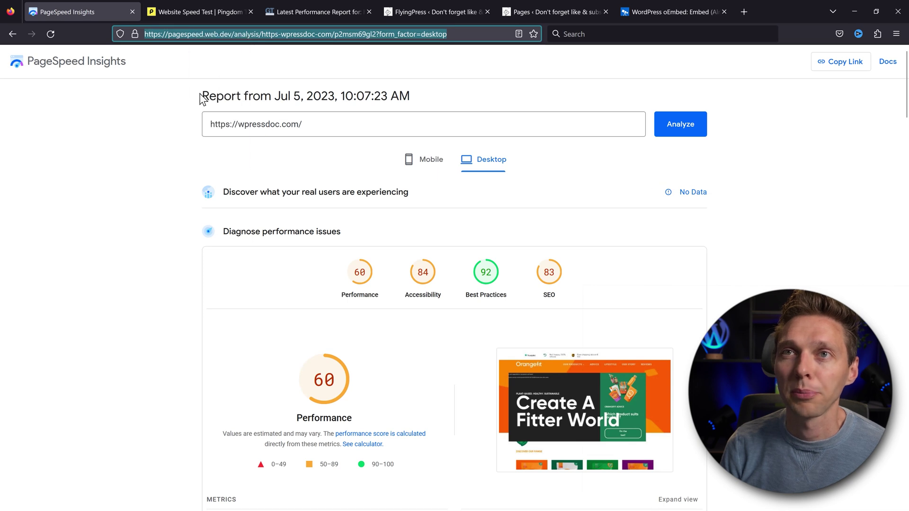
pyautogui.hotkey('ctrl', 't')
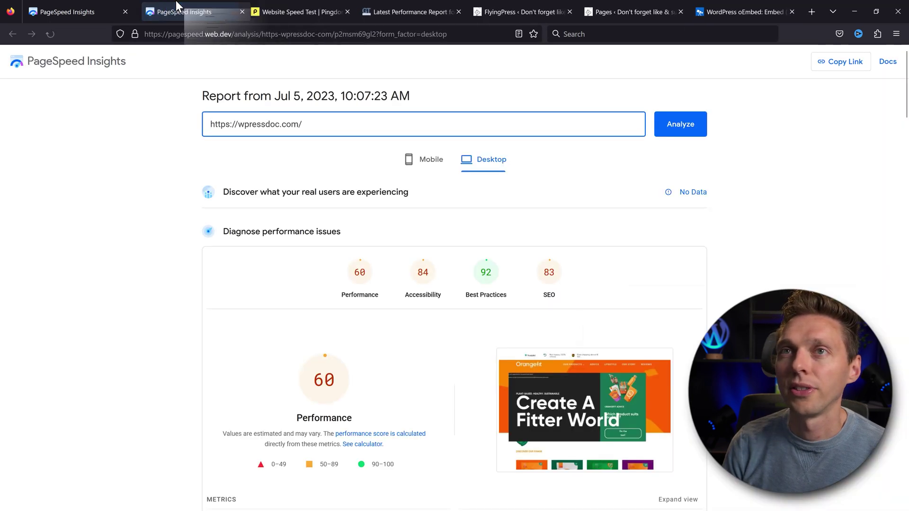
pyautogui.click(65, 5)
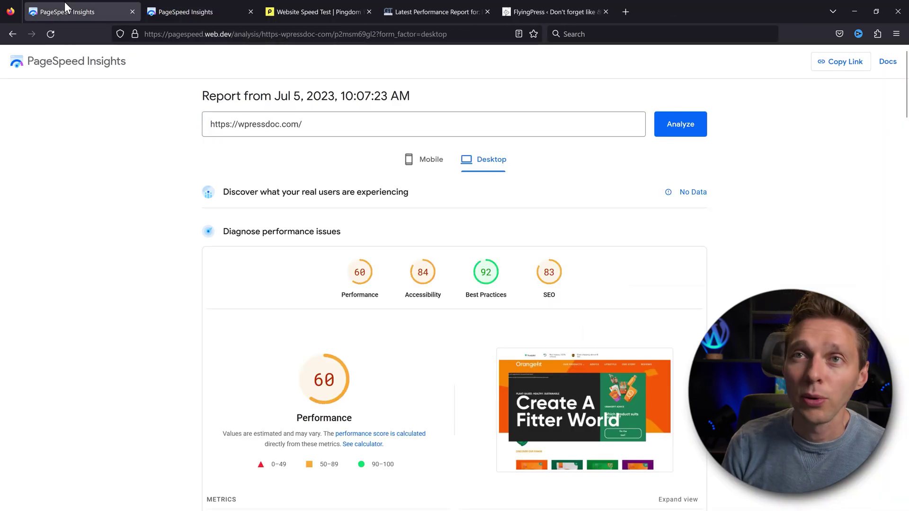
# - Run a fresh PageSpeed analysis of wpressdoc.com in the second tab, then view the grade-70 Pingdom result
pyautogui.click(154, 14)
pyautogui.click(88, 13)
pyautogui.click(184, 12)
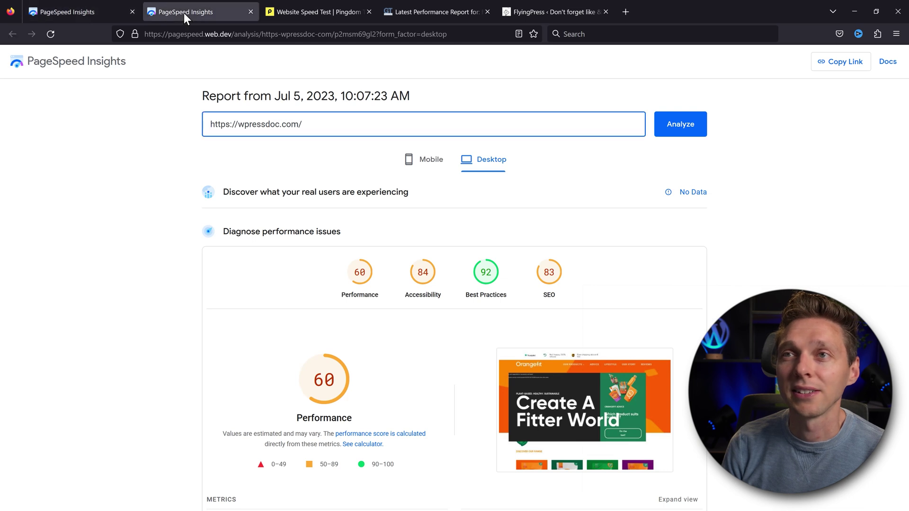
pyautogui.press('F11')
pyautogui.click(682, 84)
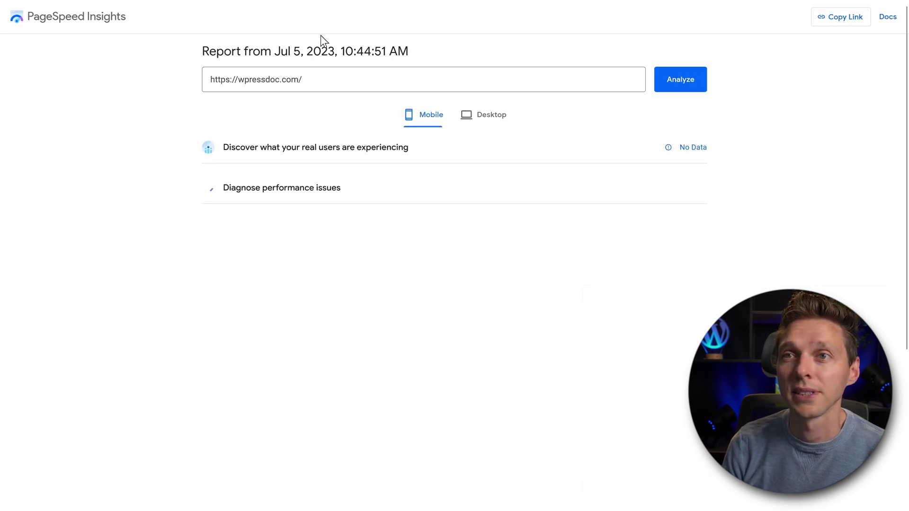
pyautogui.click(306, 11)
# - Duplicate the Pingdom results page into a new tab beside the original
pyautogui.click(318, 33)
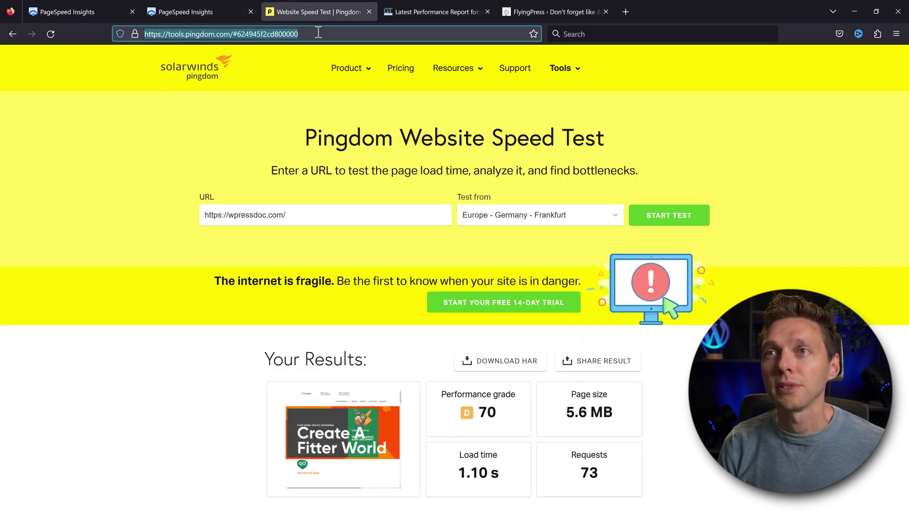
pyautogui.hotkey('ctrl', 'c')
pyautogui.hotkey('ctrl', 't')
pyautogui.hotkey('ctrl', 'v')
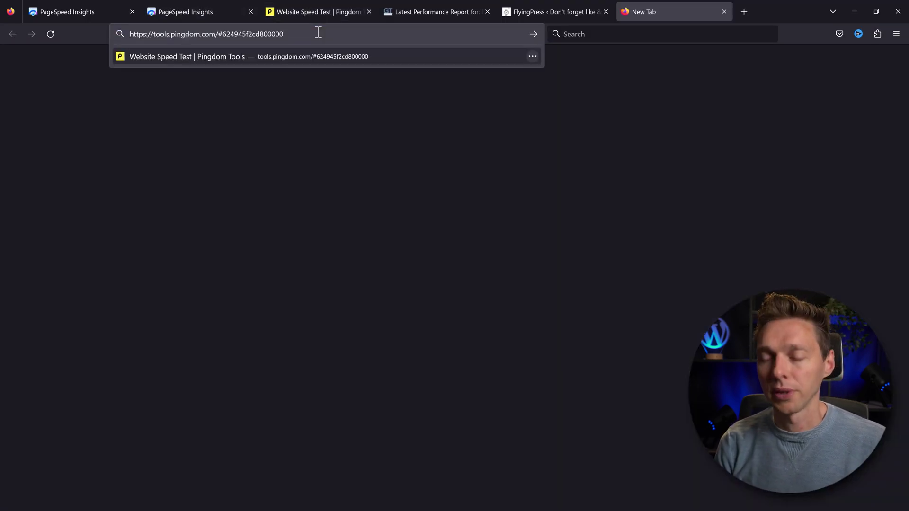
pyautogui.press('Return')
pyautogui.moveTo(634, 10); pyautogui.dragTo(433, 3)
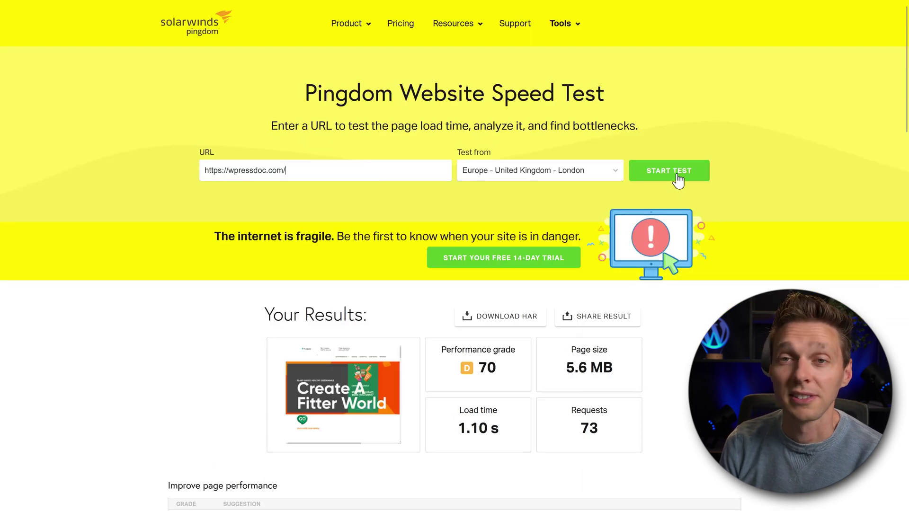
# - Start a fresh wpressdoc.com test in the new tab, comparing it with the earlier Frankfurt results
pyautogui.click(678, 175)
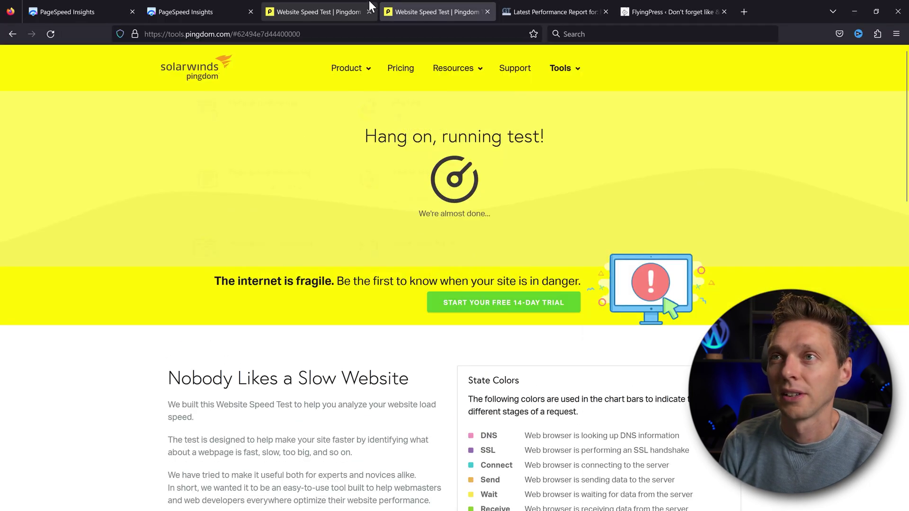
pyautogui.click(325, 12)
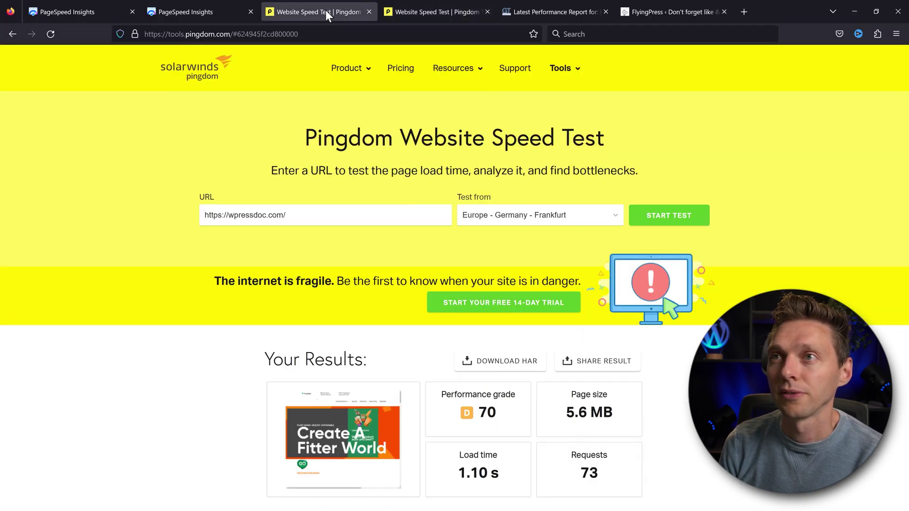
pyautogui.click(381, 11)
pyautogui.click(330, 6)
pyautogui.click(436, 11)
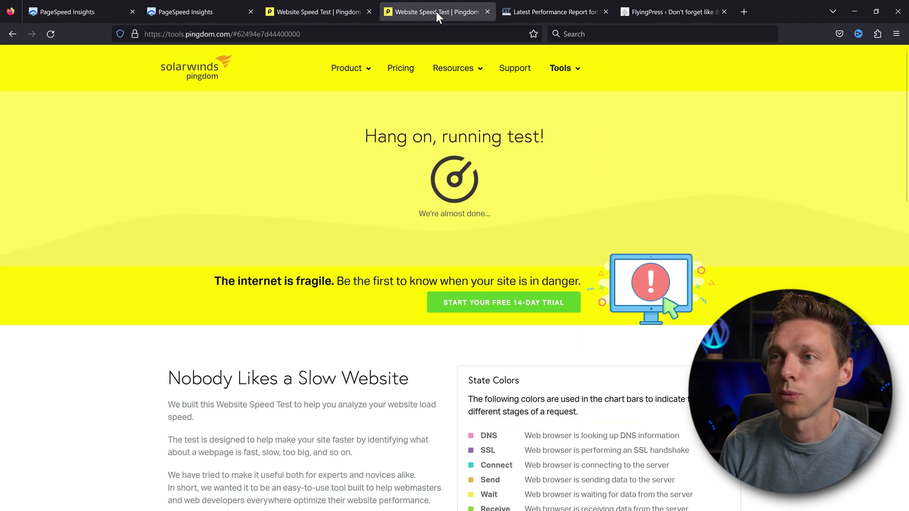
# - Copy the grade-C GTmetrix report into an adjacent tab and re-test wpressdoc.com there
pyautogui.click(553, 14)
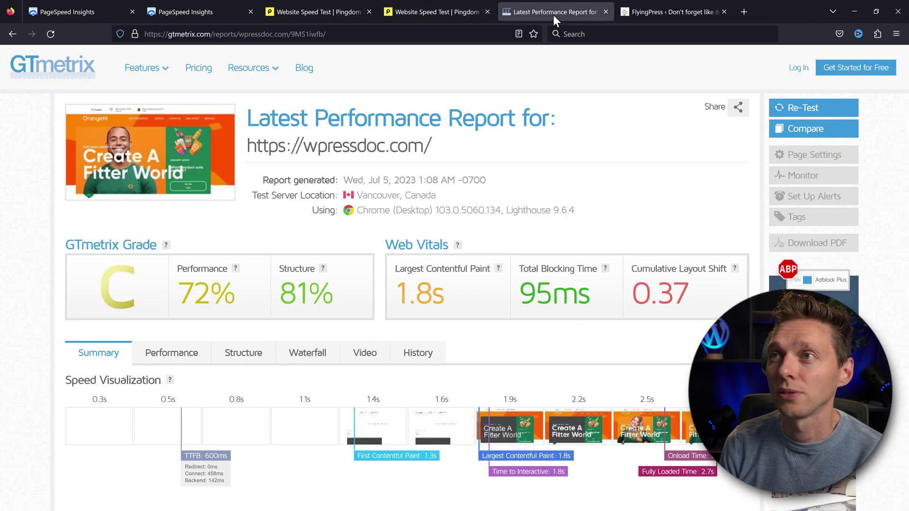
pyautogui.click(466, 34)
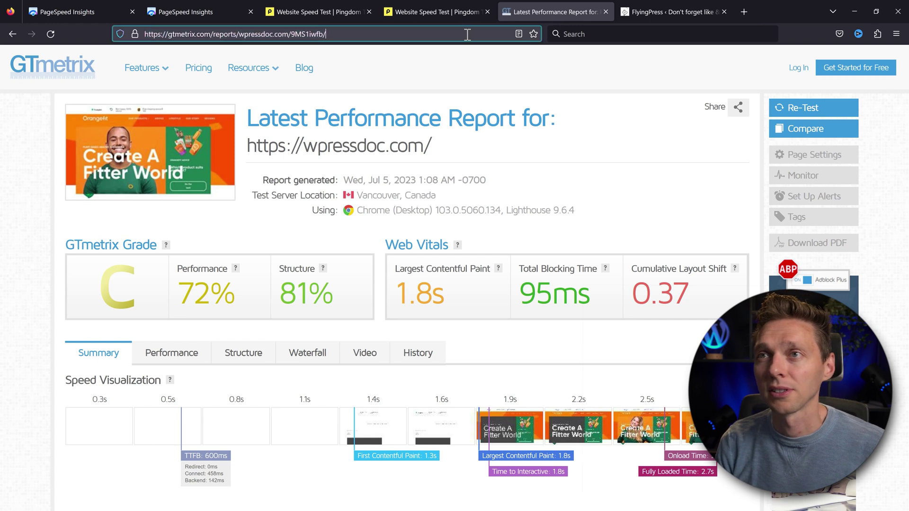
pyautogui.hotkey('ctrl', 't')
pyautogui.hotkey('ctrl', 'v')
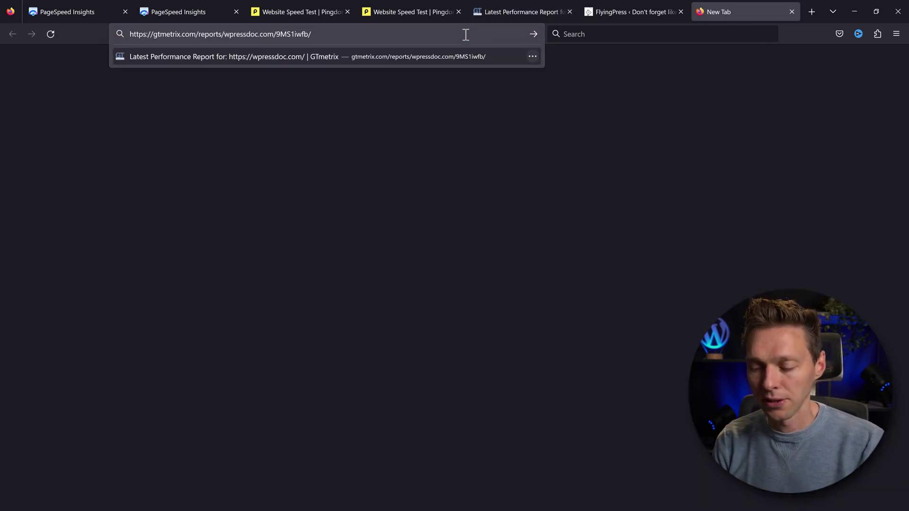
pyautogui.press('Return')
pyautogui.moveTo(719, 12); pyautogui.dragTo(628, 12)
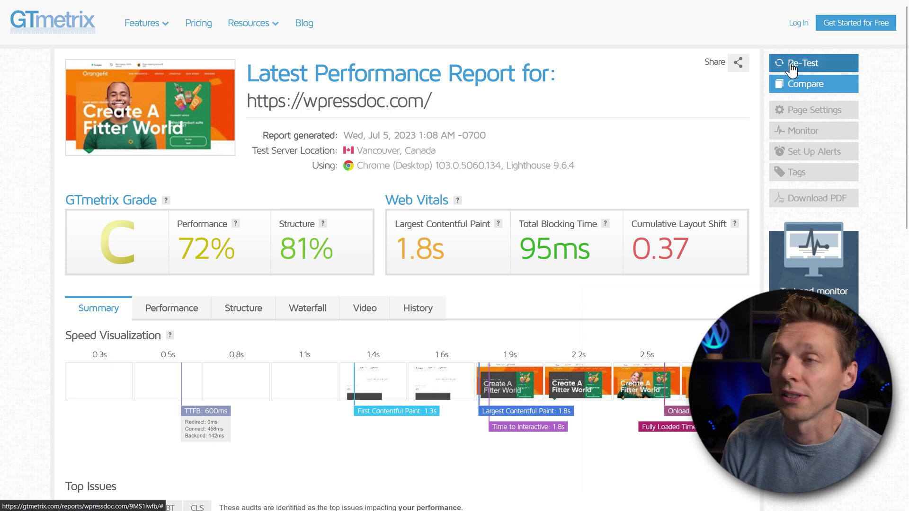
pyautogui.click(793, 64)
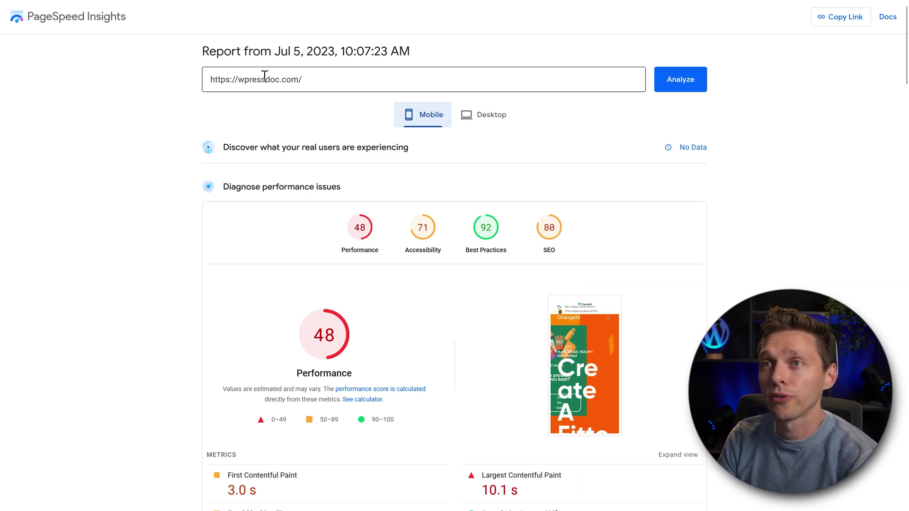
# - Flip the old PageSpeed report between desktop (60) and mobile (48) scores
pyautogui.click(486, 118)
pyautogui.click(438, 124)
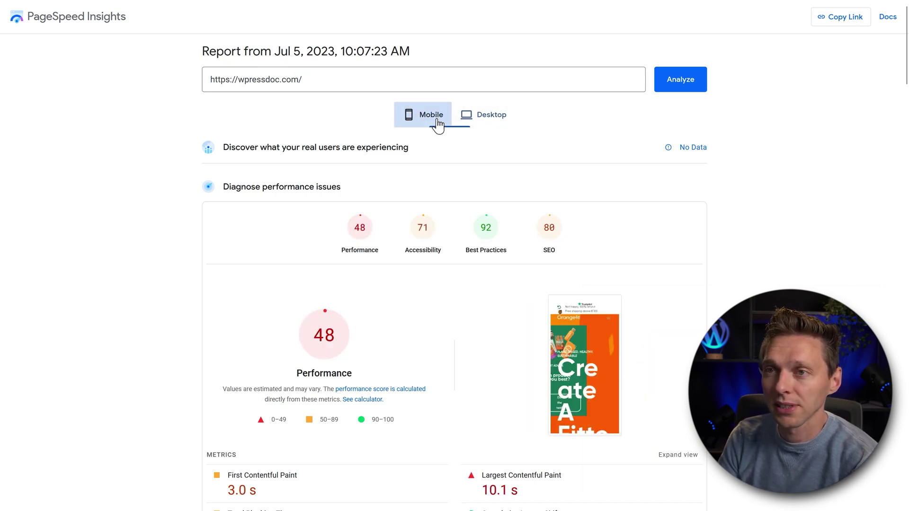
pyautogui.click(474, 121)
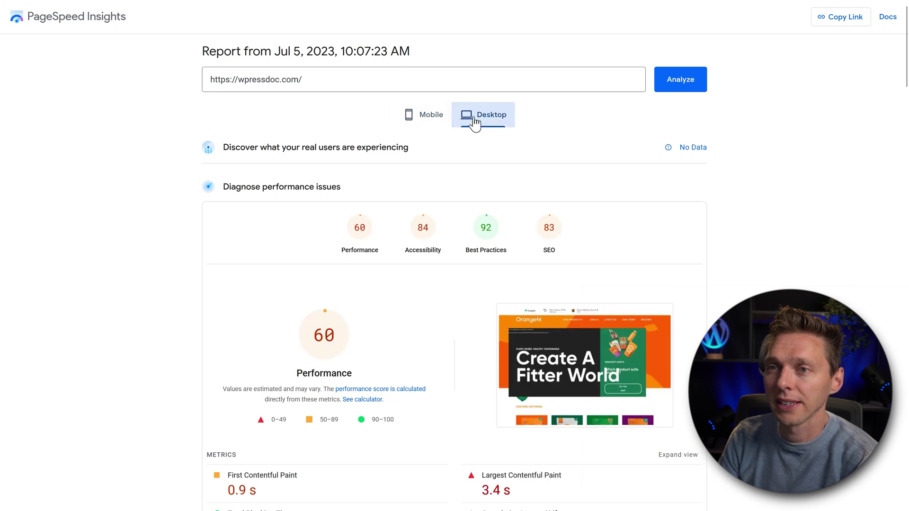
pyautogui.click(426, 122)
# - Bring up the new PageSpeed report and review its mobile score of 94
pyautogui.click(182, 7)
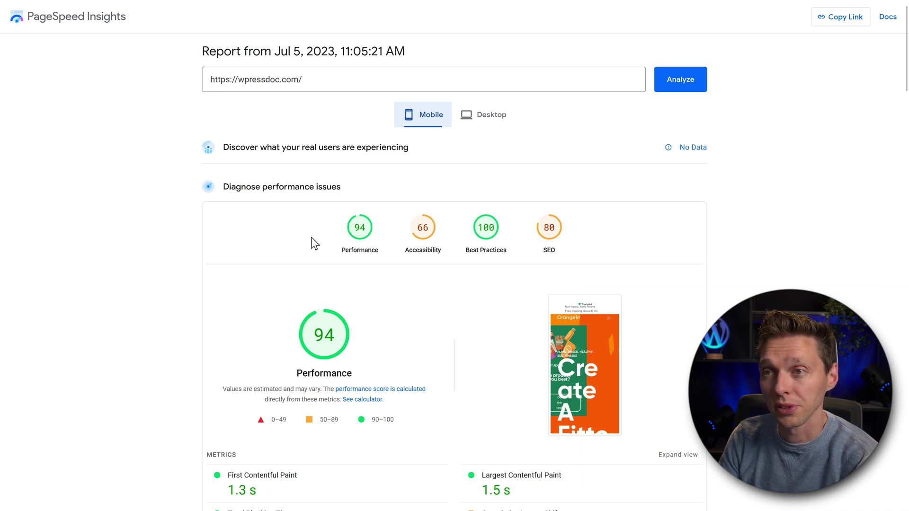
pyautogui.middleClick(320, 228)
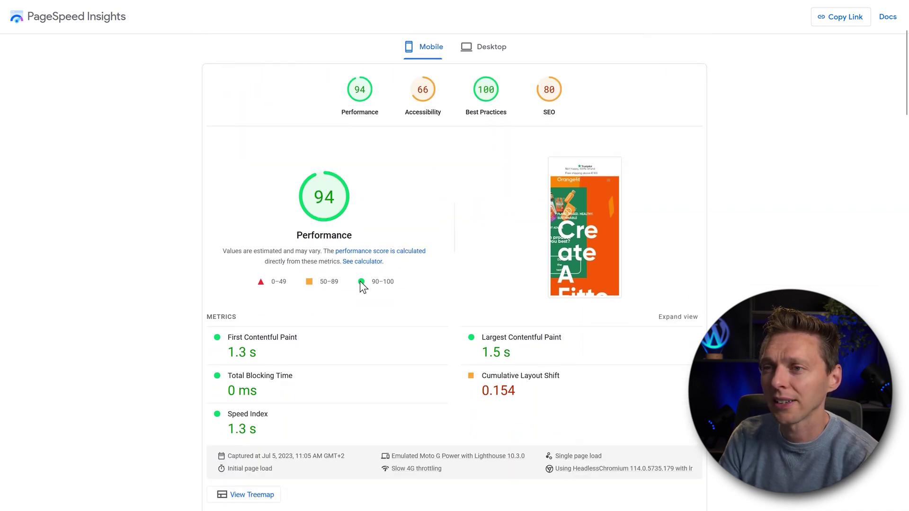
pyautogui.moveTo(529, 382); pyautogui.dragTo(480, 392)
pyautogui.click(480, 392)
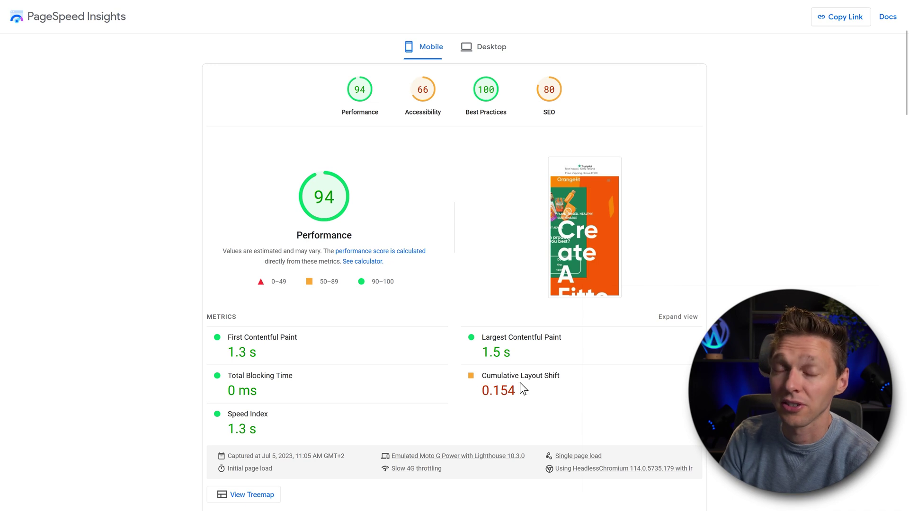
pyautogui.middleClick(522, 374)
pyautogui.click(525, 365)
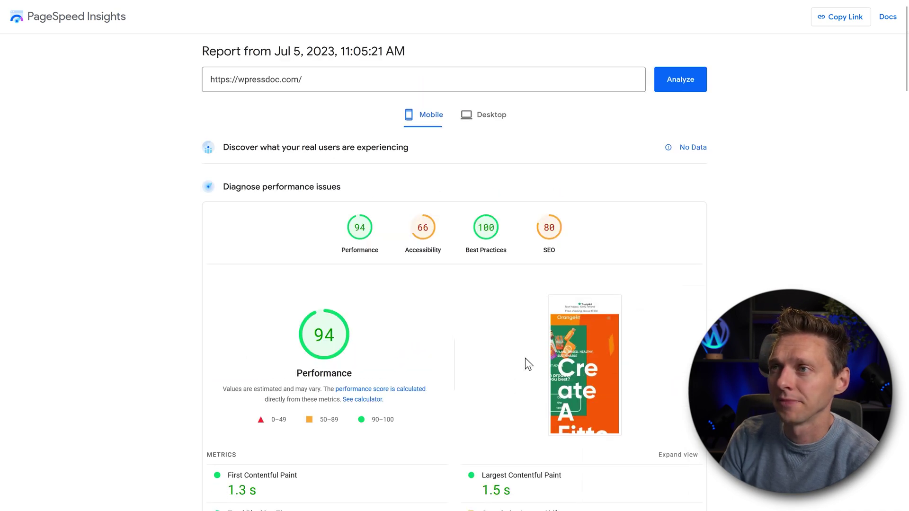
# - Review the new desktop score of 81, highlighting the 0.429 Cumulative Layout Shift
pyautogui.click(490, 121)
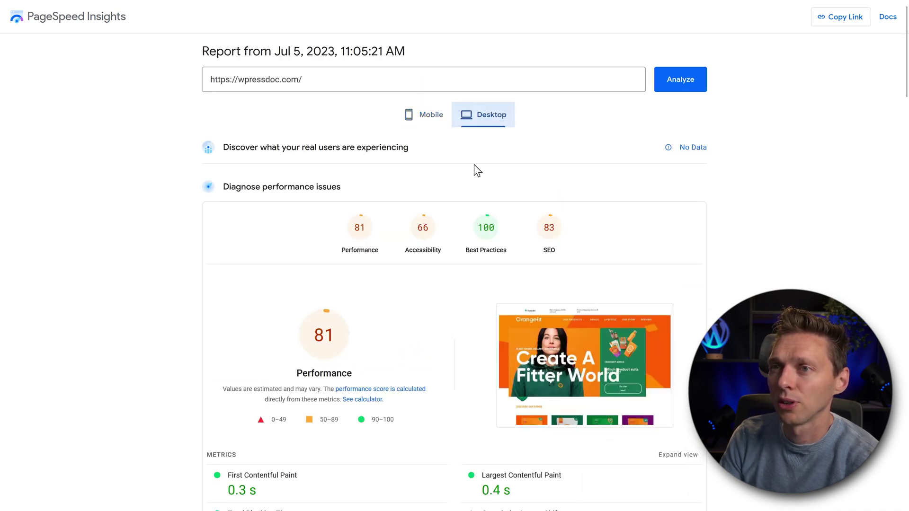
pyautogui.middleClick(430, 269)
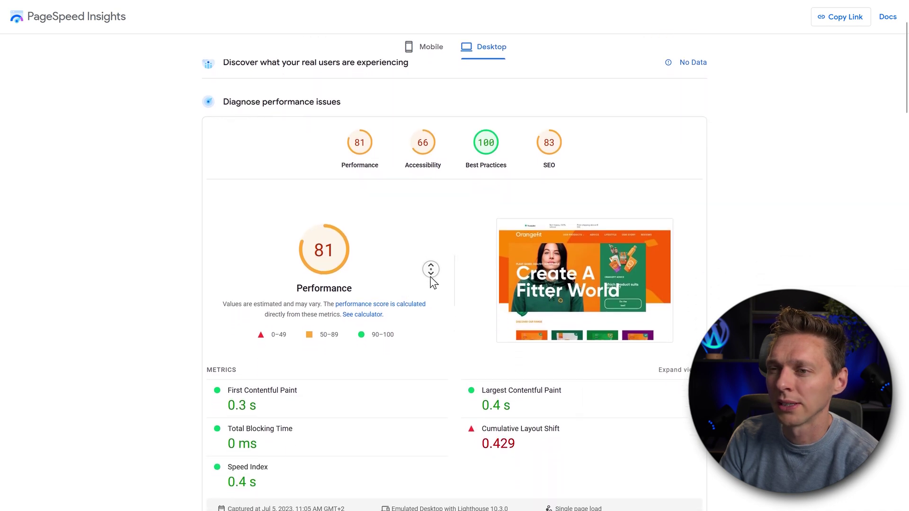
pyautogui.click(431, 278)
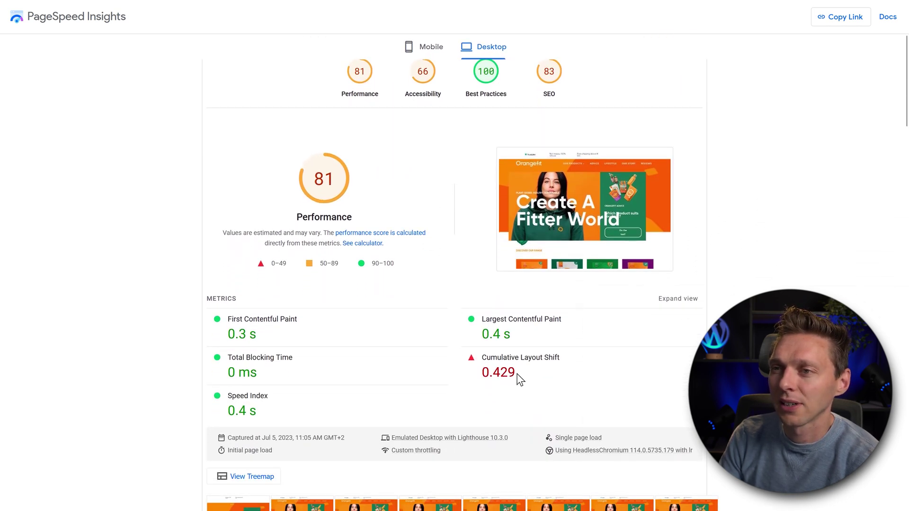
pyautogui.moveTo(518, 377); pyautogui.dragTo(480, 374)
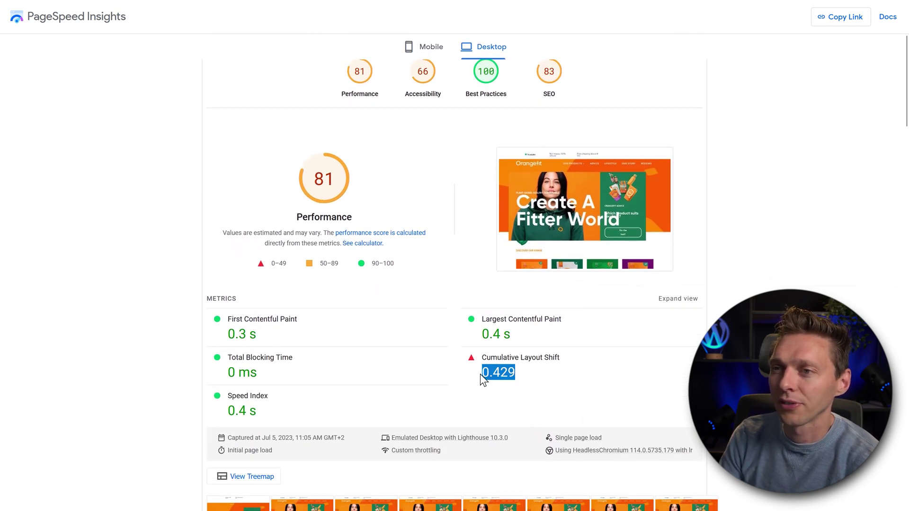
pyautogui.click(417, 322)
pyautogui.middleClick(455, 261)
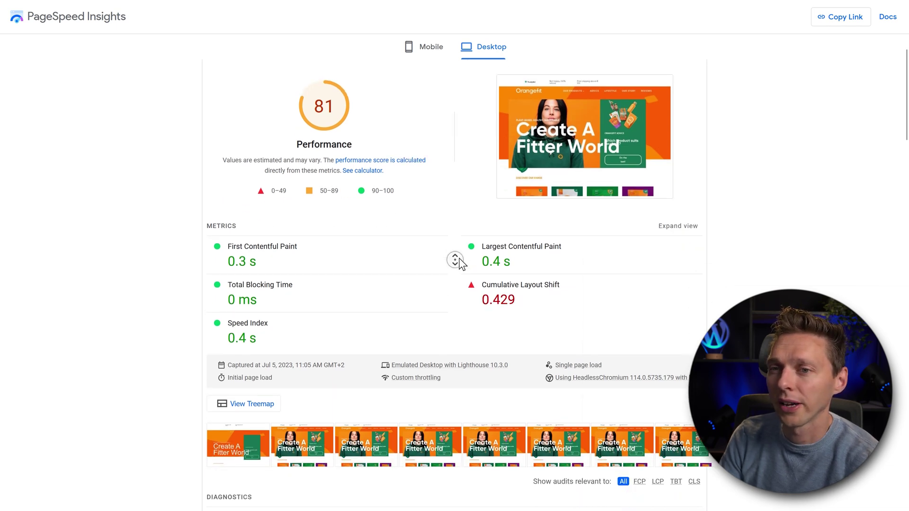
pyautogui.click(459, 238)
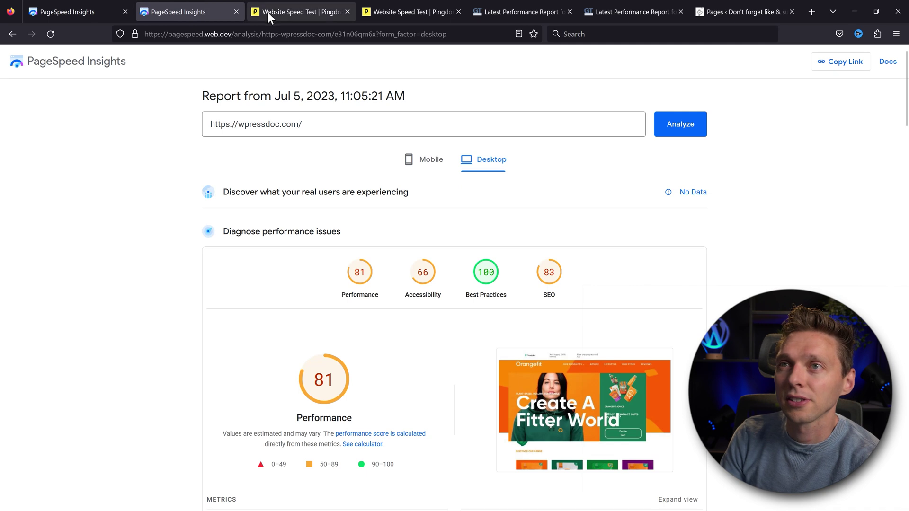
# - Compare Pingdom's old grade 70 with the new grade 95, then show the old GTmetrix report
pyautogui.click(333, 13)
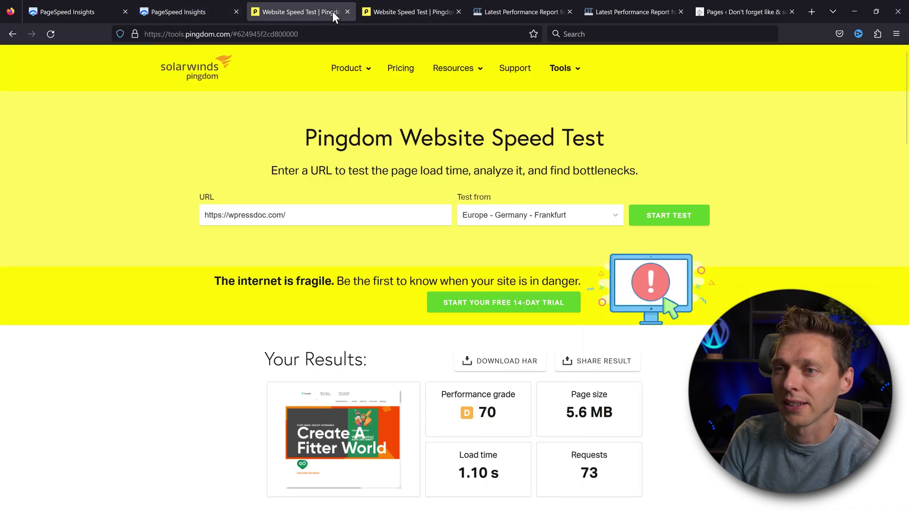
pyautogui.click(386, 12)
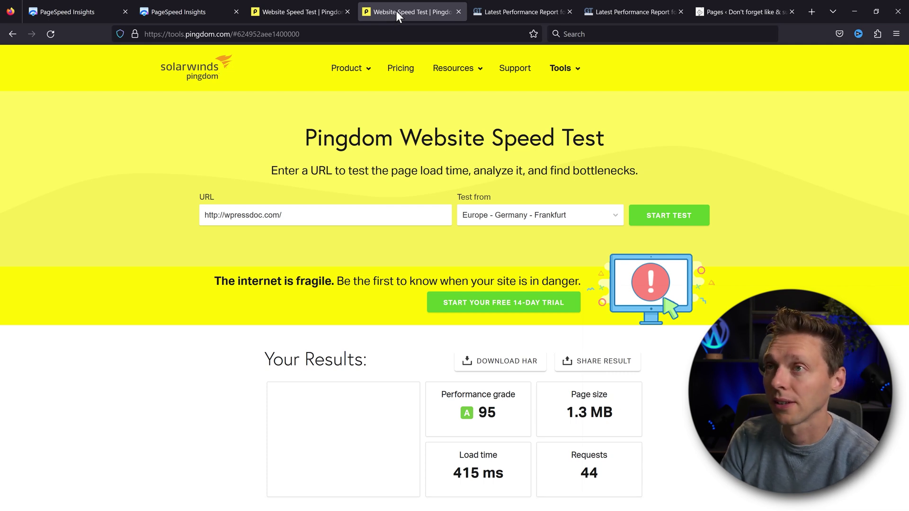
pyautogui.click(496, 8)
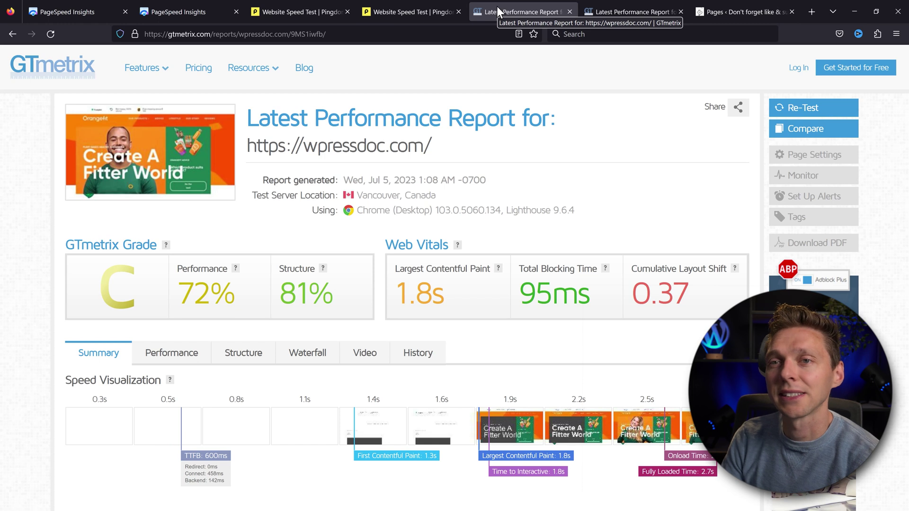
# - Show the new GTmetrix report (grade A, 87%, 100%) and highlight its 0.39 CLS value
pyautogui.click(615, 10)
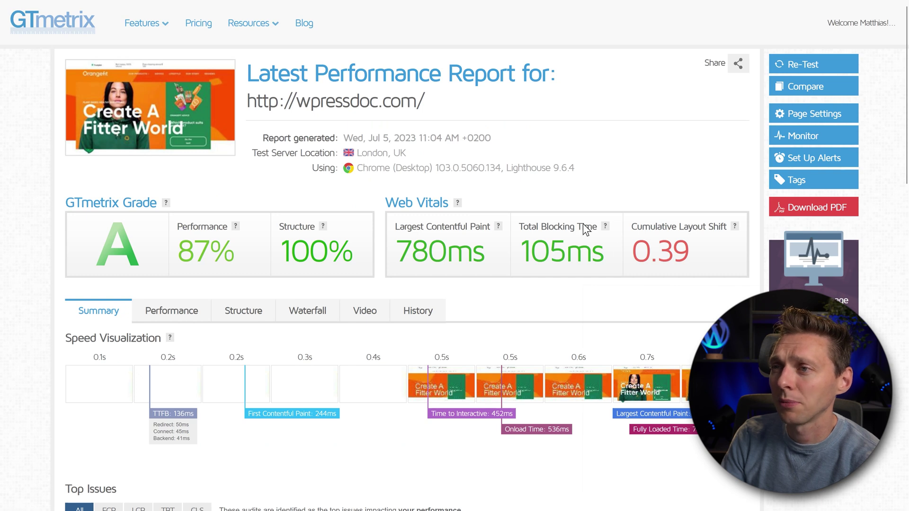
pyautogui.moveTo(627, 251); pyautogui.dragTo(705, 249)
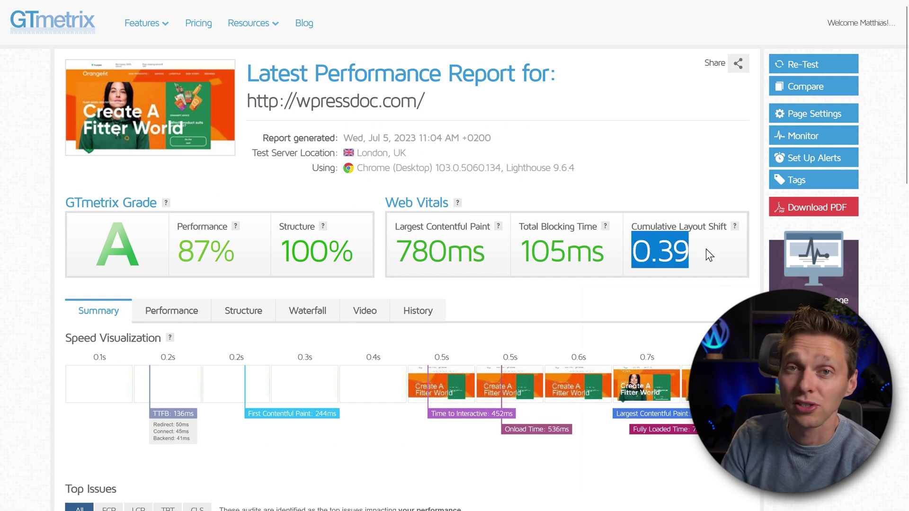
pyautogui.click(707, 253)
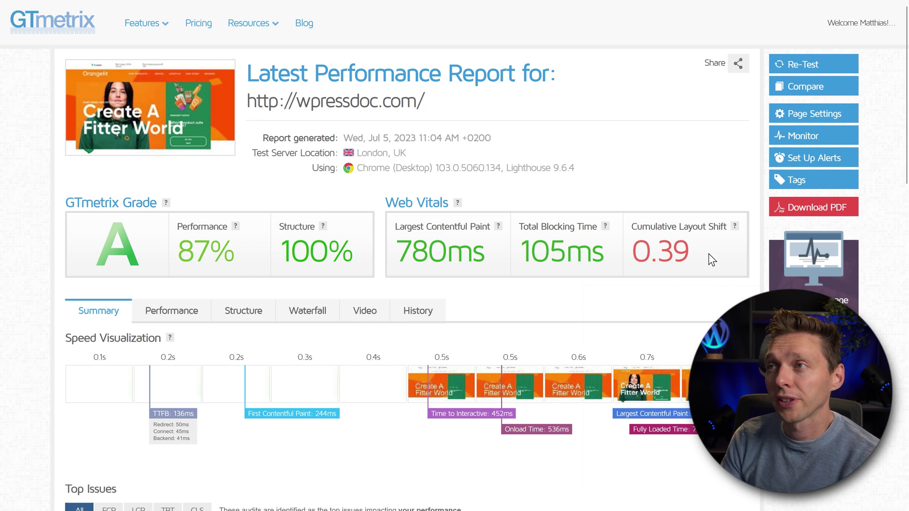